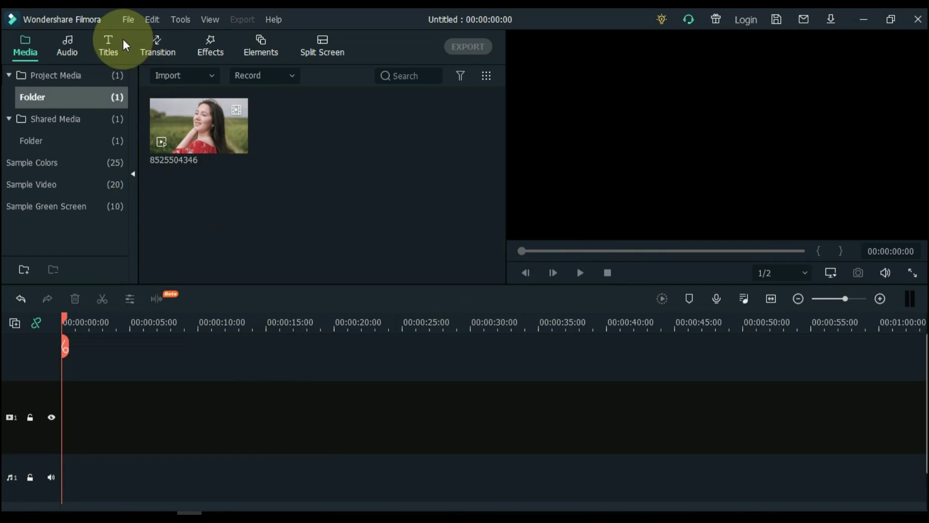
# Step: Drag the Default Title template from the Titles library onto the timeline
pyautogui.click(111, 47)
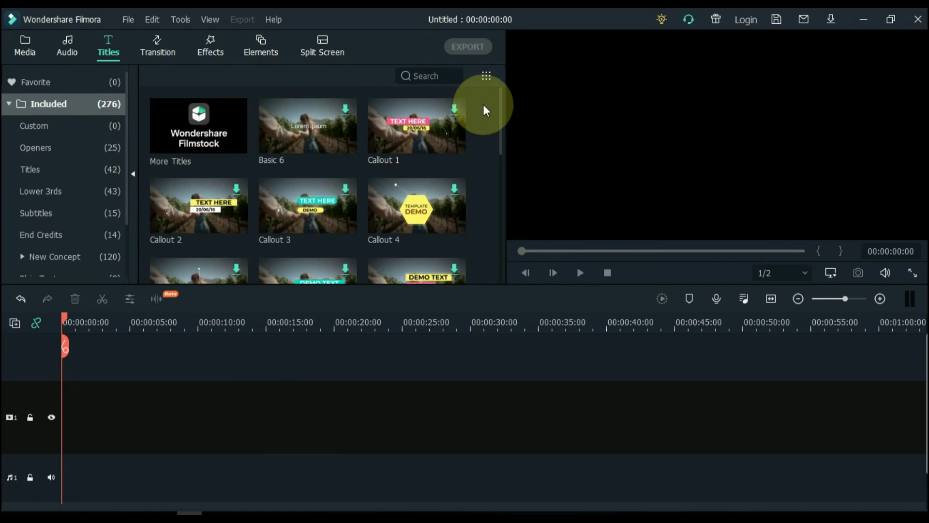
pyautogui.moveTo(500, 106); pyautogui.dragTo(502, 152)
pyautogui.moveTo(412, 225); pyautogui.dragTo(43, 420)
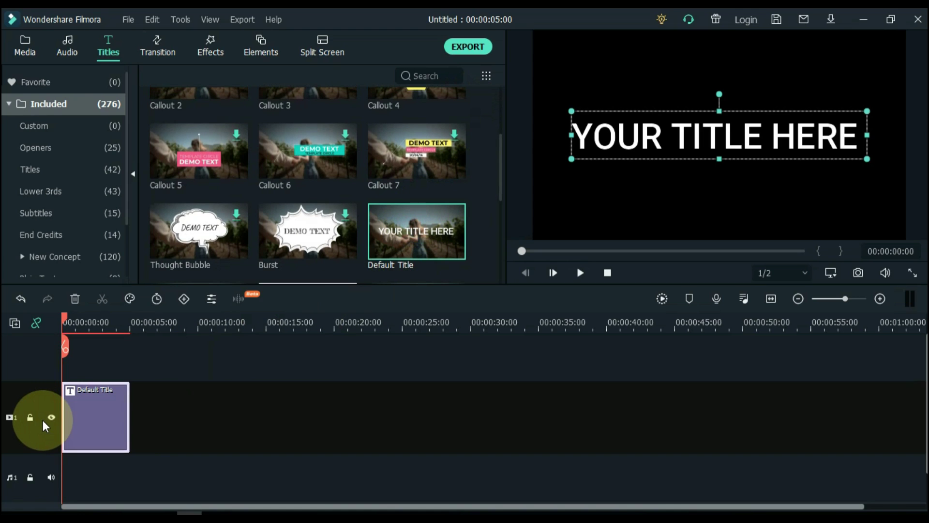
# Step: Replace the title's placeholder text with 'SALIH TUTORIALS'
pyautogui.doubleClick(82, 417)
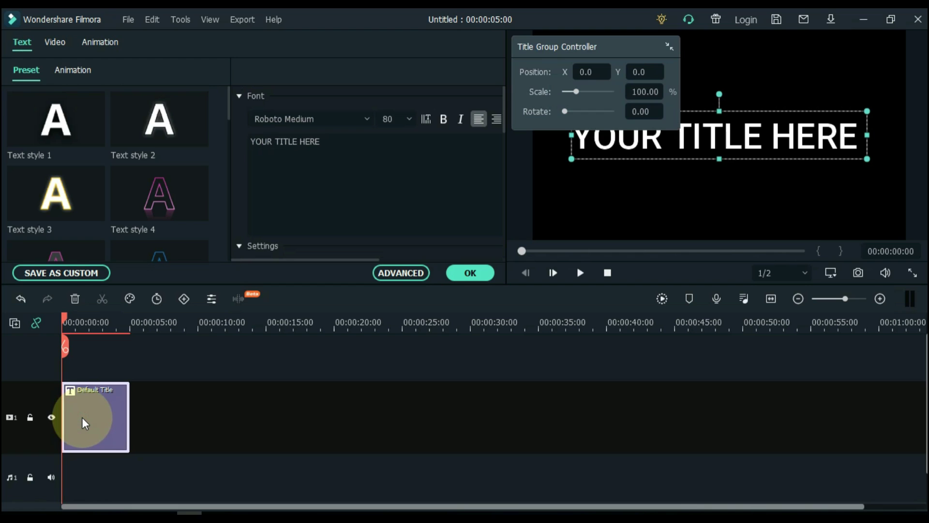
pyautogui.click(370, 162)
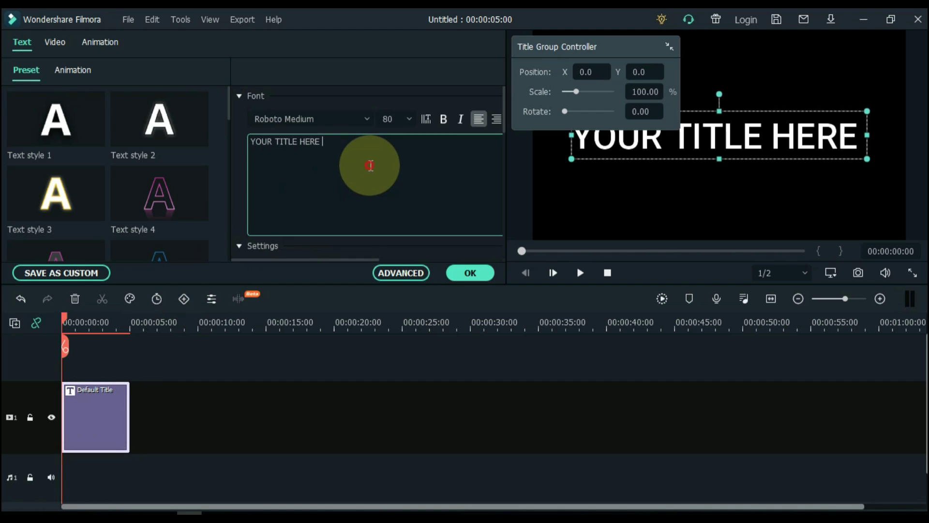
pyautogui.hotkey('ctrl', 'a')
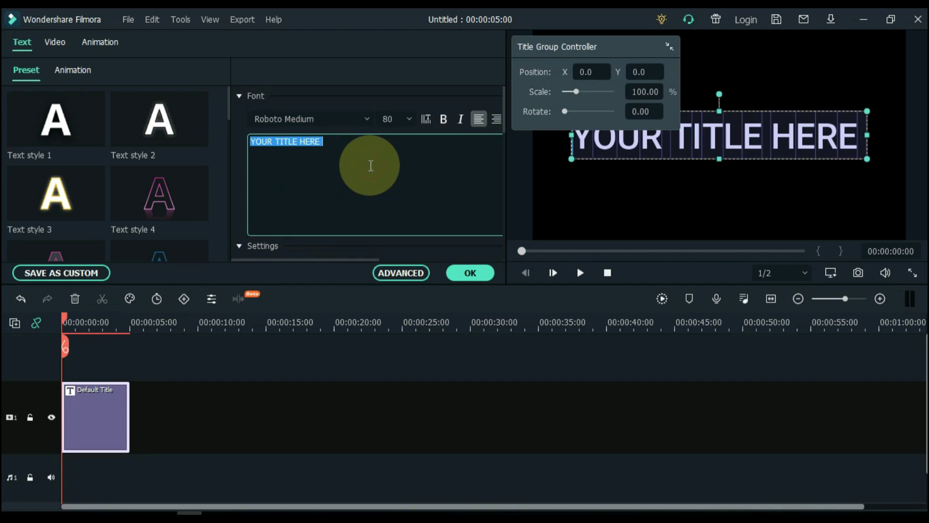
pyautogui.press('BackSpace')
pyautogui.write('SALIH TUTORIALS')
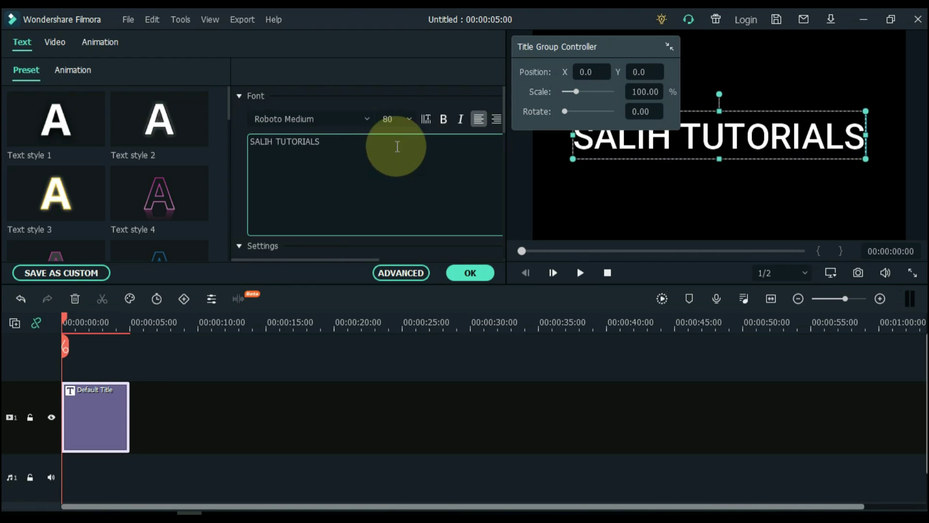
pyautogui.moveTo(536, 49); pyautogui.dragTo(670, 353)
# Step: Pick Roboto Slab Regular in the title editor's Font dropdown
pyautogui.click(290, 119)
pyautogui.scroll(-1, 292, 119)
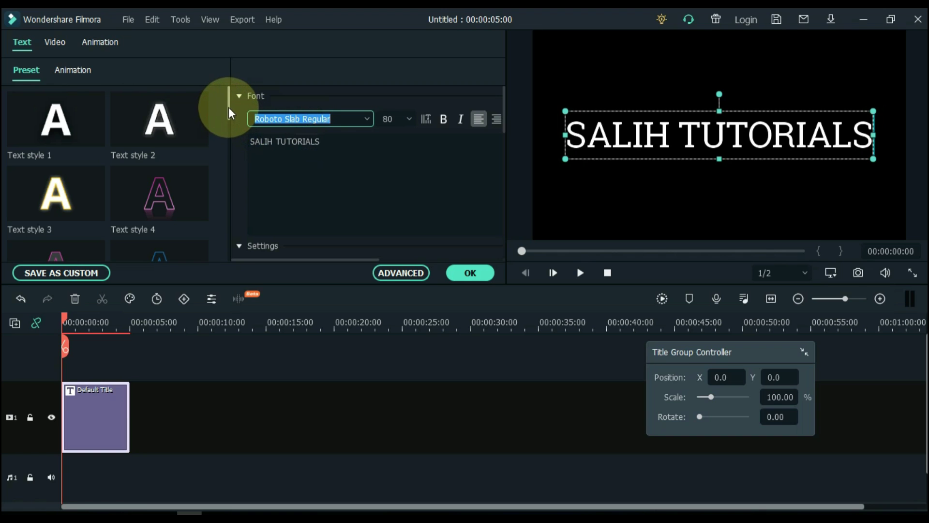
pyautogui.moveTo(228, 106)
pyautogui.mouseDown()
pyautogui.moveTo(226, 164)
pyautogui.moveTo(234, 100)
pyautogui.mouseUp()
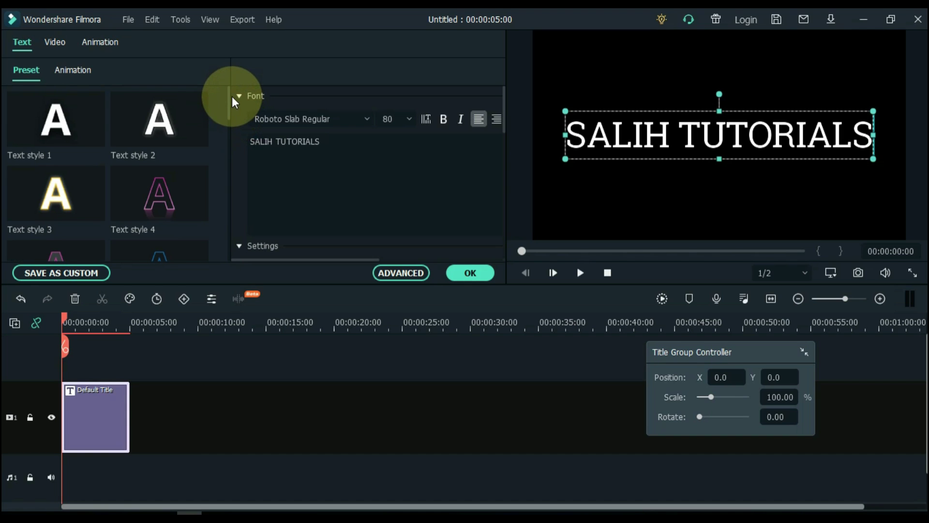
# Step: Apply the Rotate to zoom in 2 preset from Preset Motions (Legacy) and confirm with OK
pyautogui.click(111, 42)
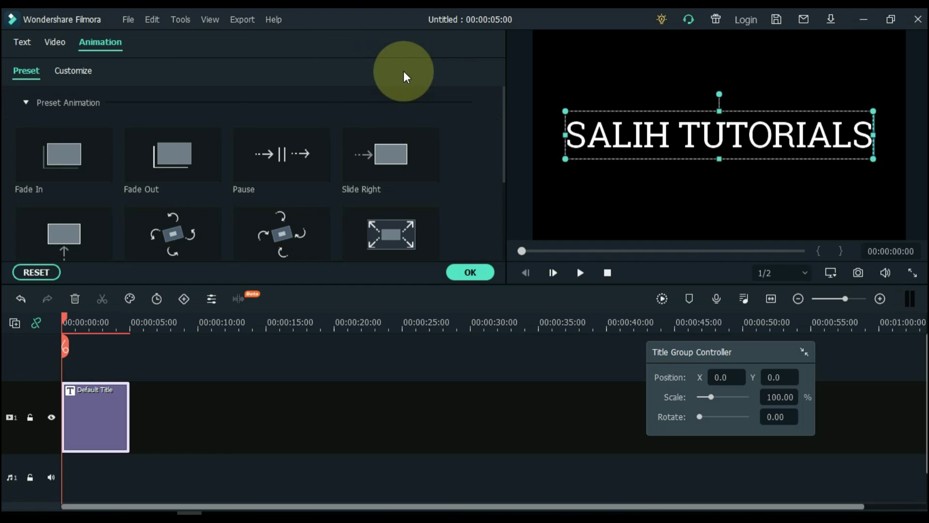
pyautogui.moveTo(504, 103); pyautogui.dragTo(495, 199)
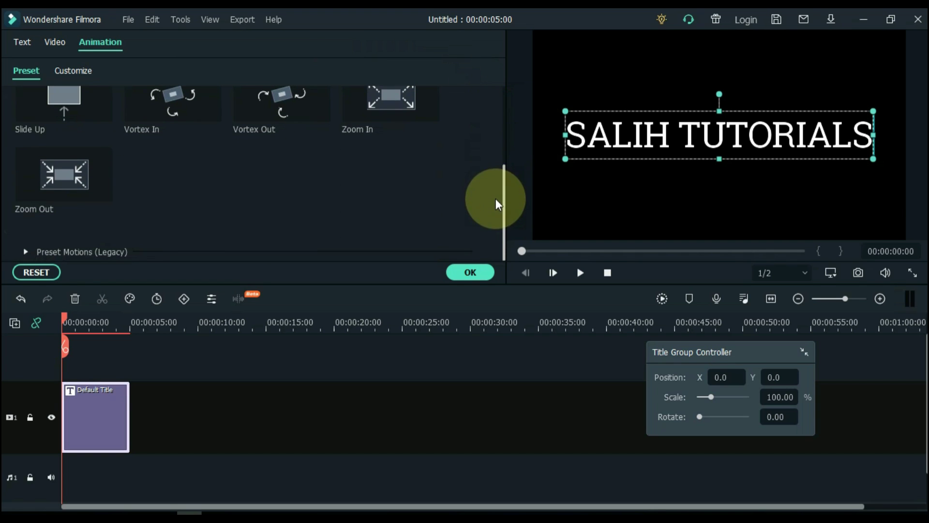
pyautogui.click(25, 252)
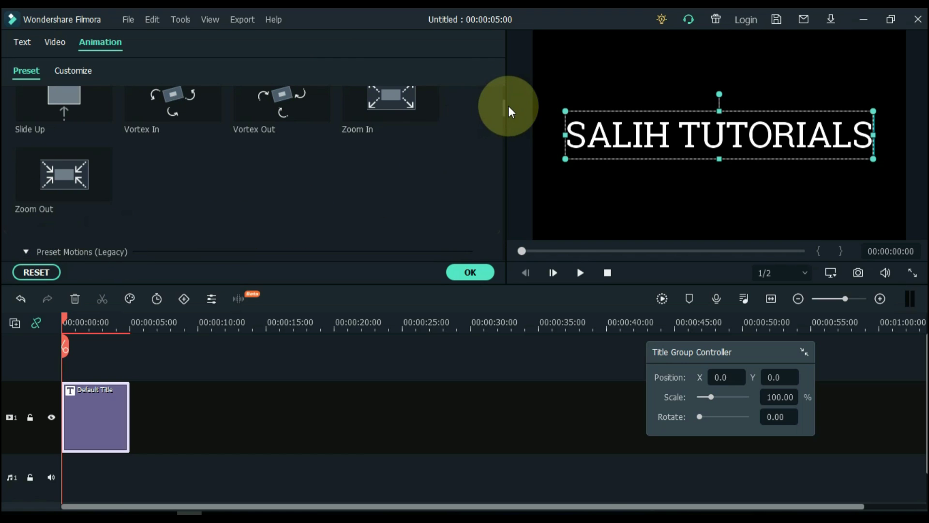
pyautogui.moveTo(504, 108); pyautogui.dragTo(509, 194)
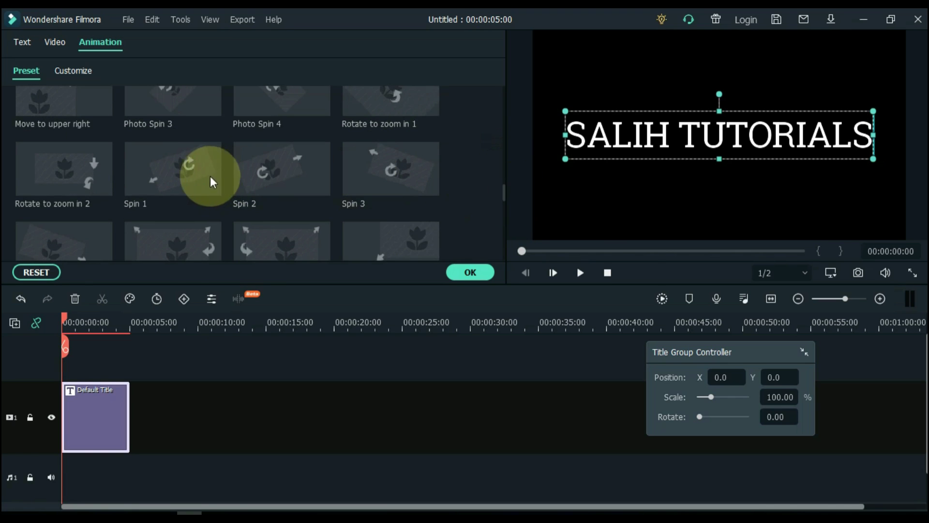
pyautogui.click(75, 183)
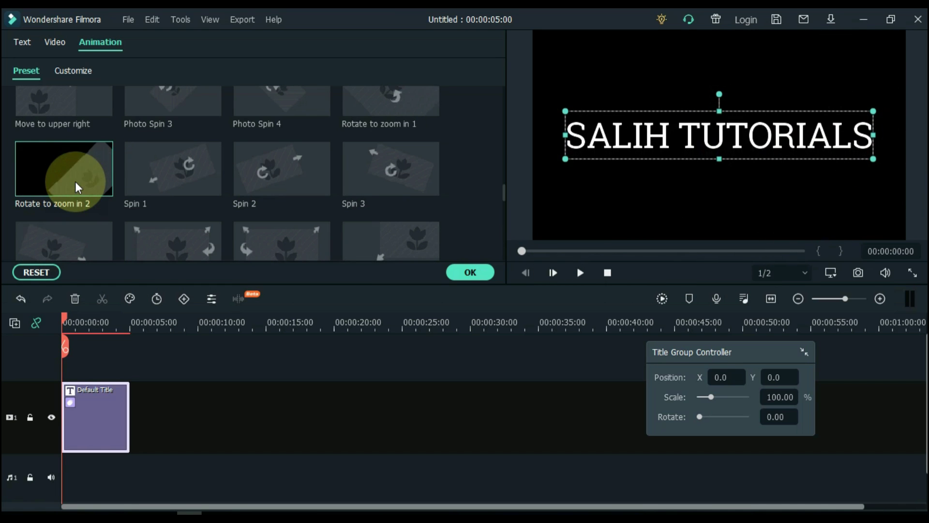
pyautogui.click(468, 272)
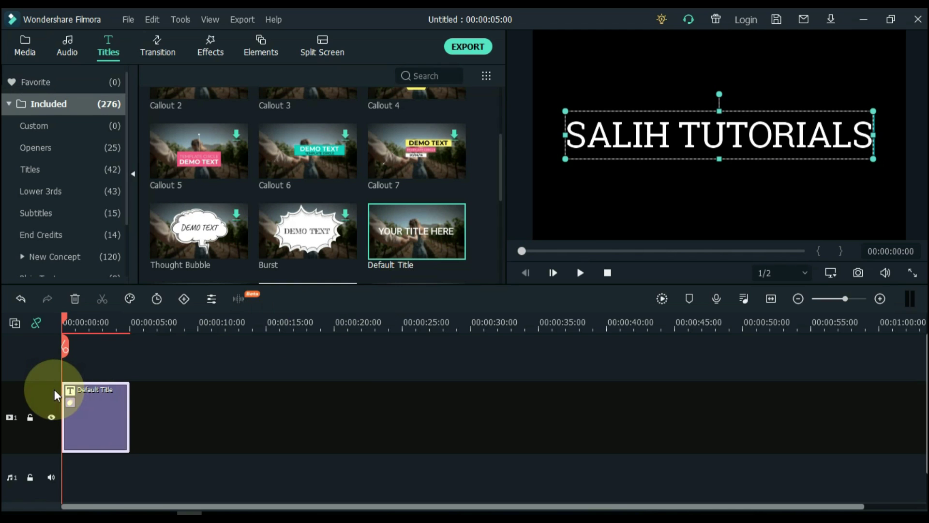
# Step: Use the Track Manager to add 9 video tracks above Track 1
pyautogui.click(14, 322)
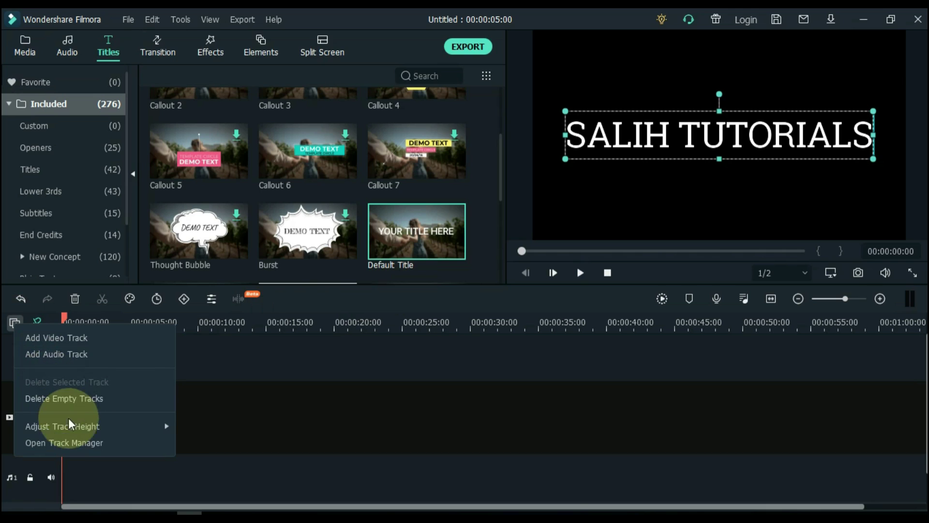
pyautogui.click(72, 442)
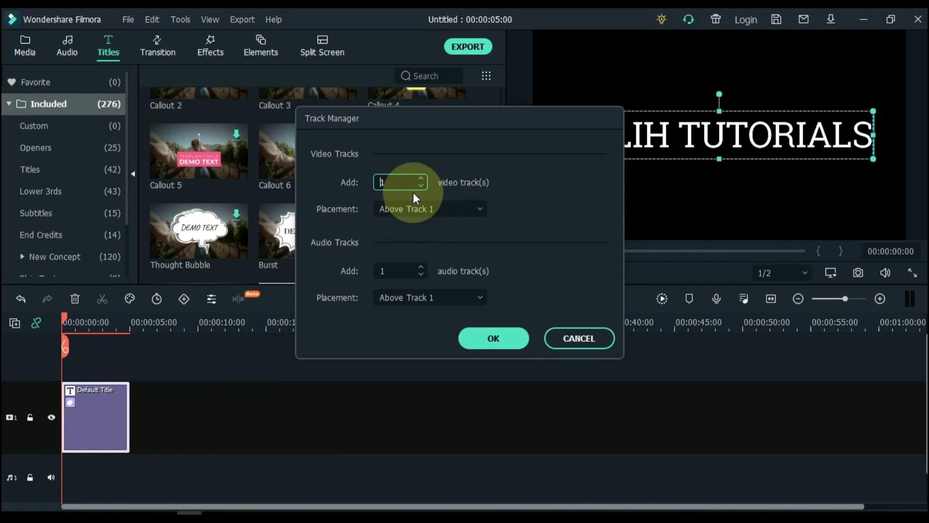
pyautogui.click(421, 178)
pyautogui.click(421, 178)
pyautogui.click(421, 178)
pyautogui.click(421, 178)
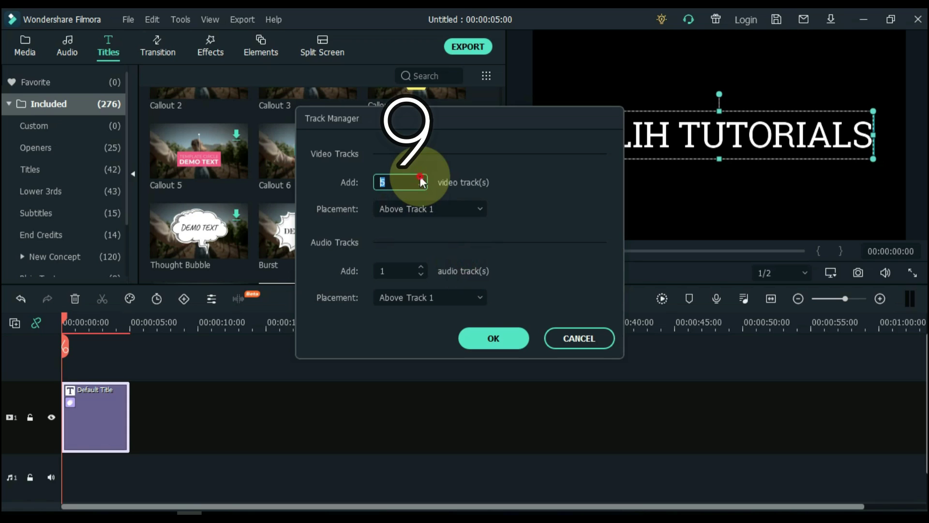
pyautogui.click(421, 178)
pyautogui.click(420, 178)
pyautogui.click(420, 177)
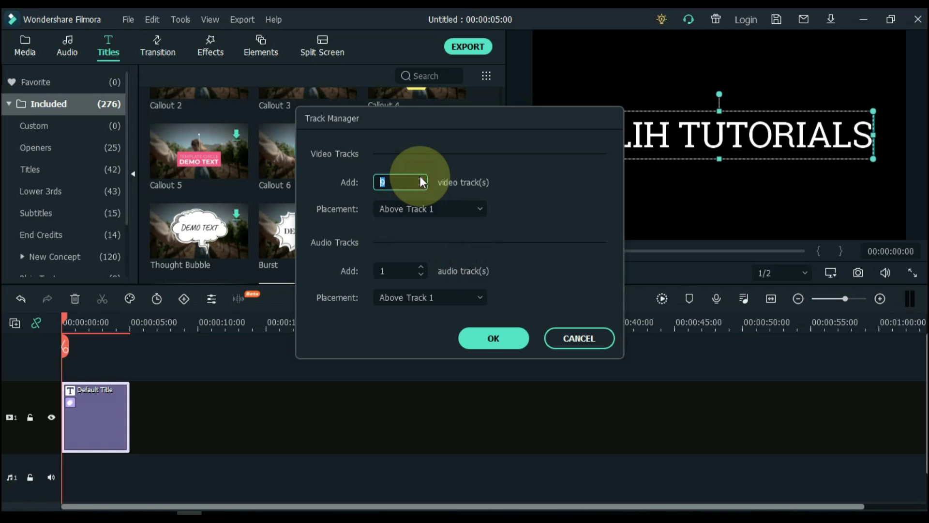
pyautogui.click(472, 338)
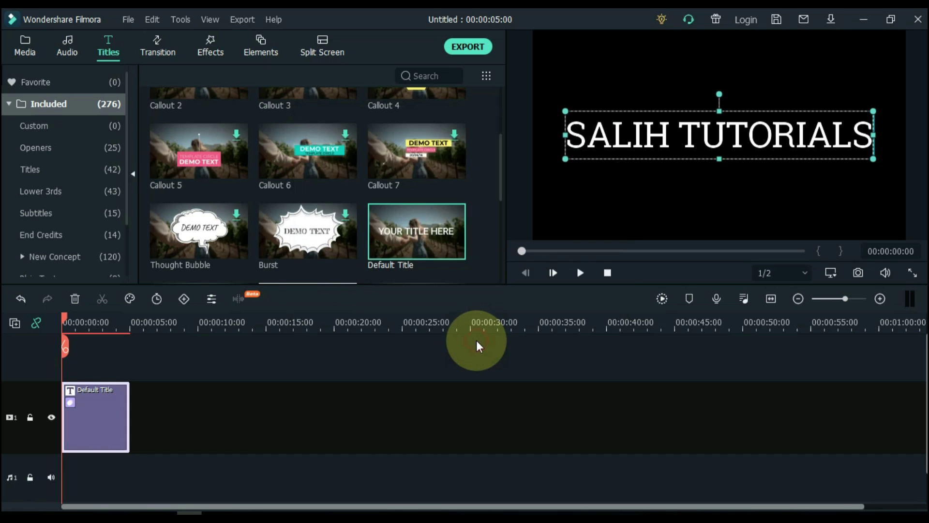
# Step: Zoom the timeline to fit and copy the title clip on Track 1
pyautogui.scroll(-1, 133, 427)
pyautogui.scroll(-5, 133, 427)
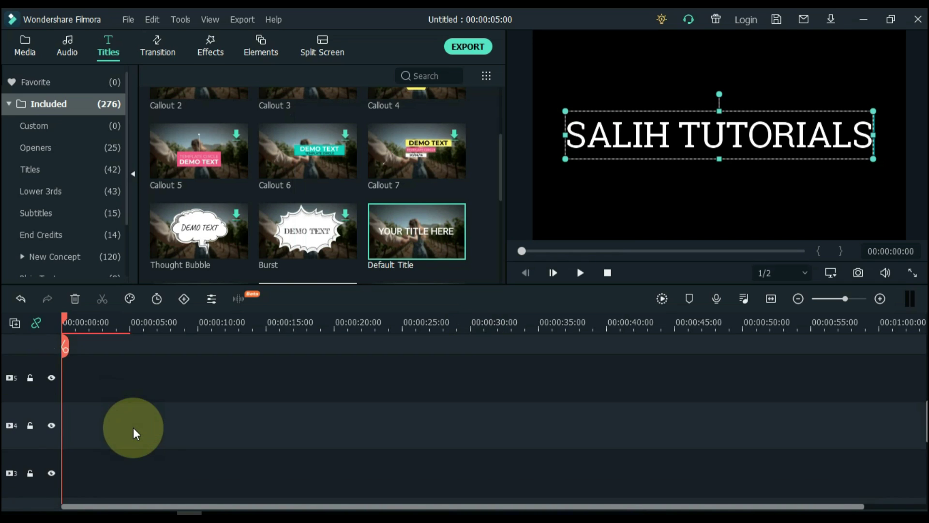
pyautogui.scroll(-2, 133, 428)
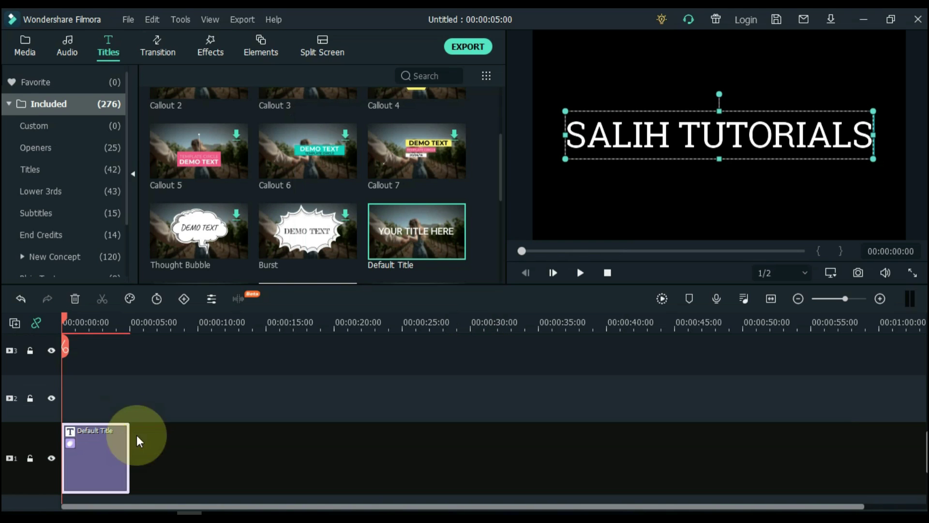
pyautogui.click(772, 298)
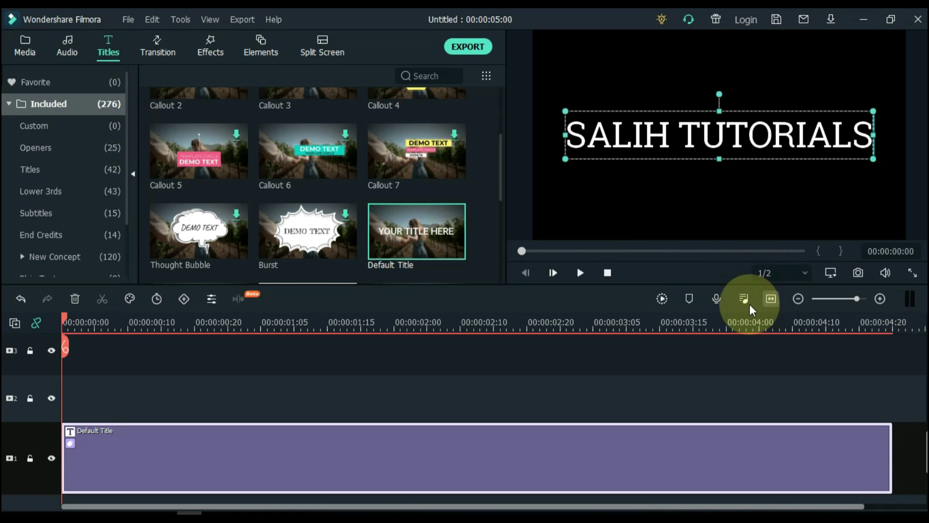
pyautogui.rightClick(93, 448)
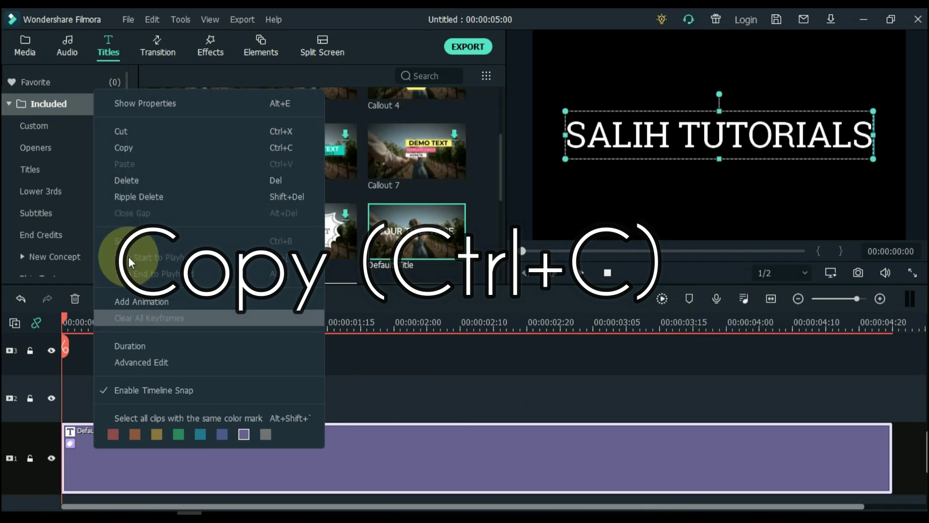
pyautogui.click(130, 148)
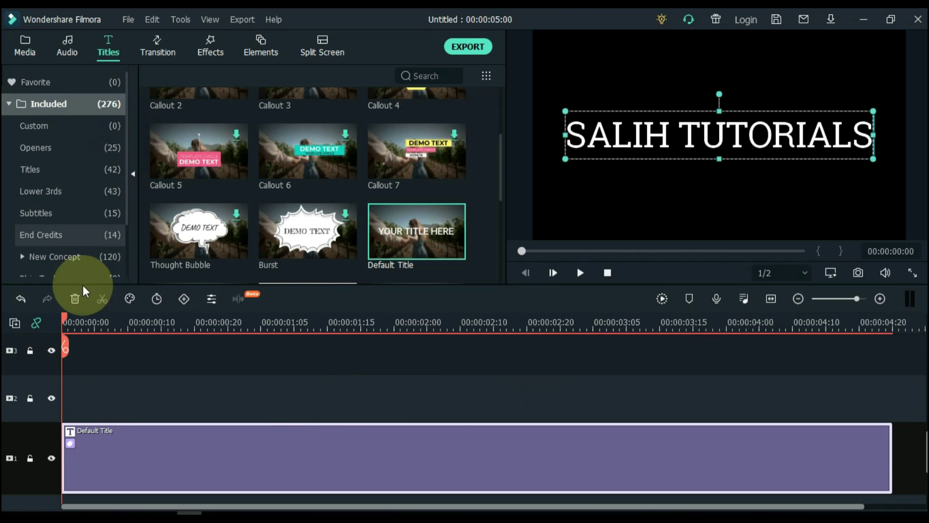
# Step: Paste title copies onto track 2 just past the start and track 3 at 00:00:00:04
pyautogui.scroll(2, 114, 328)
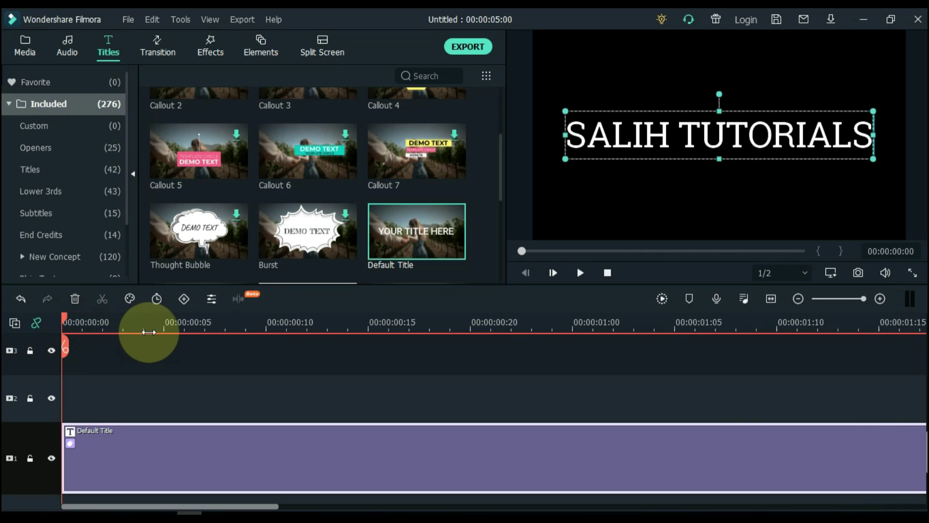
pyautogui.moveTo(63, 317); pyautogui.dragTo(104, 322)
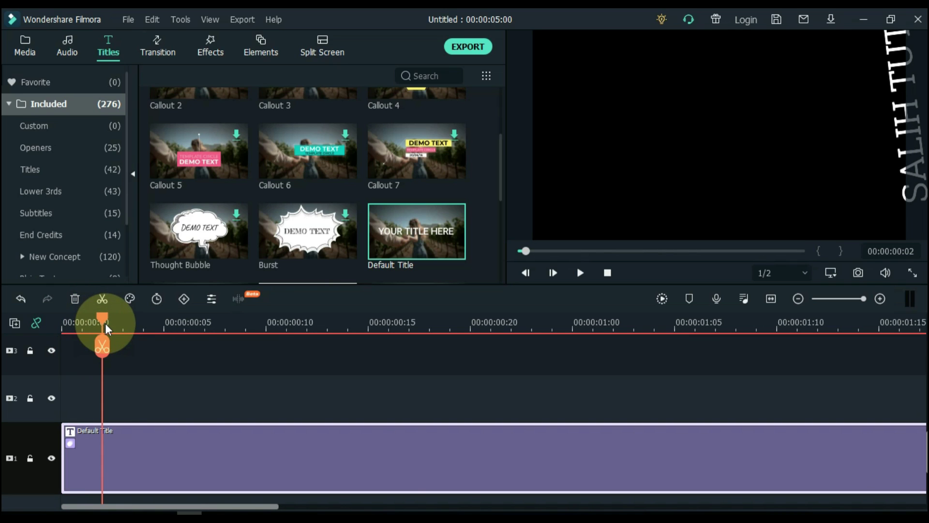
pyautogui.click(121, 401)
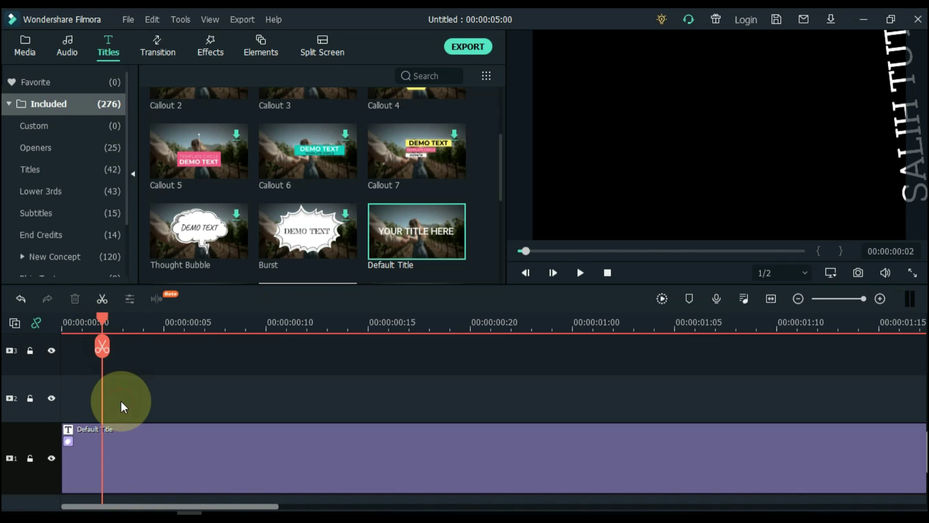
pyautogui.click(45, 385)
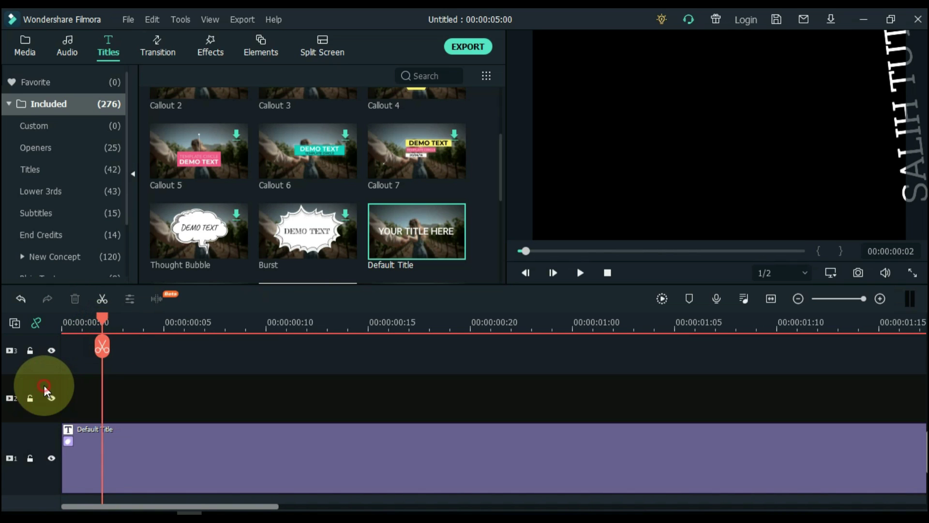
pyautogui.rightClick(121, 394)
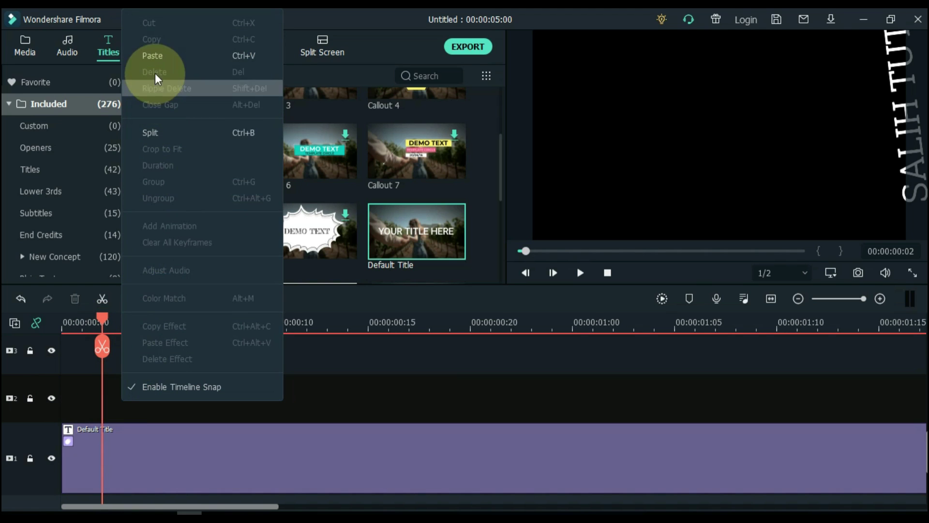
pyautogui.click(158, 58)
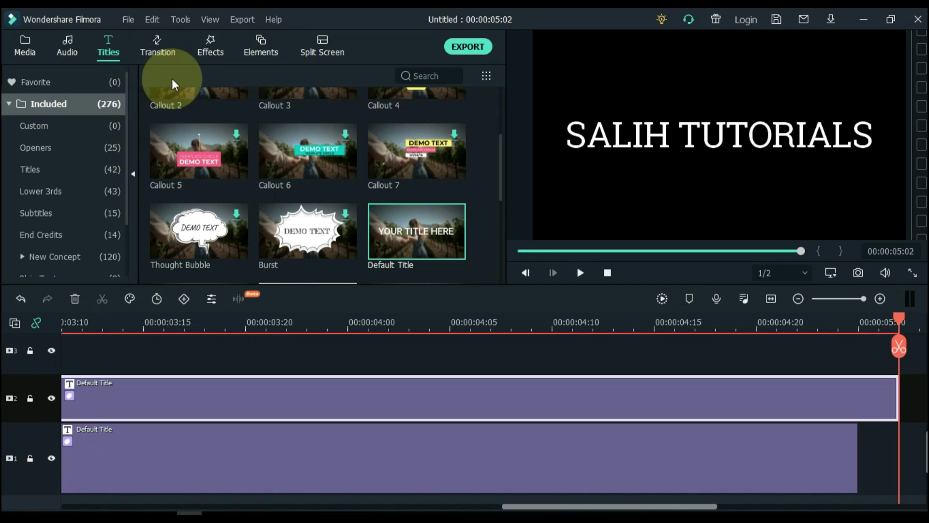
pyautogui.moveTo(513, 504); pyautogui.dragTo(60, 504)
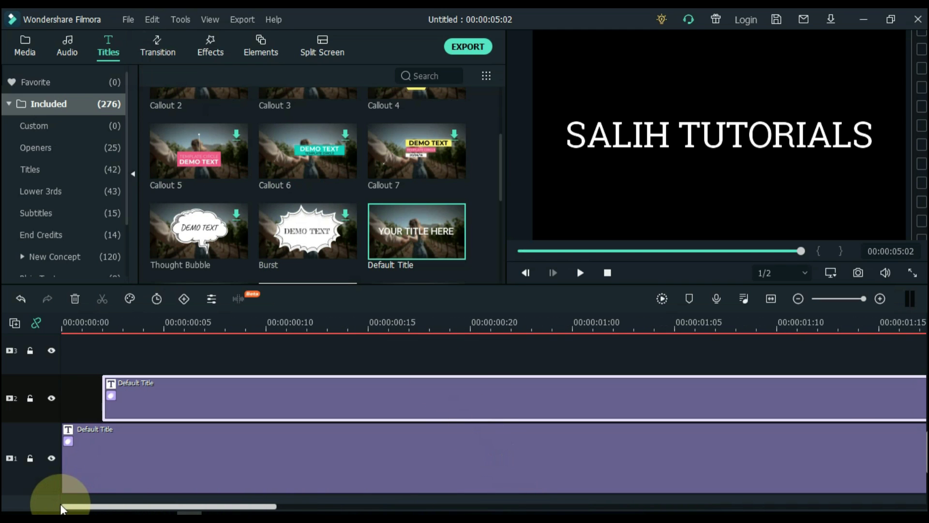
pyautogui.scroll(1, 112, 394)
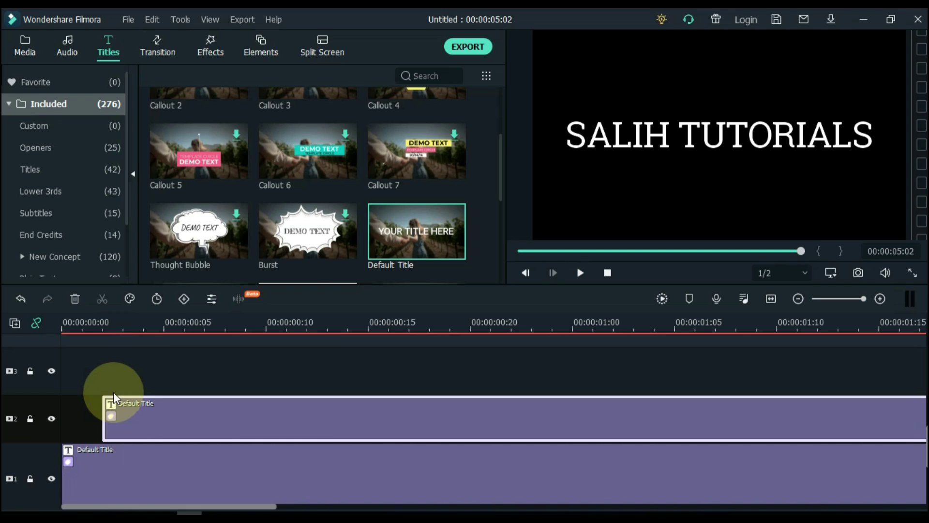
pyautogui.click(143, 325)
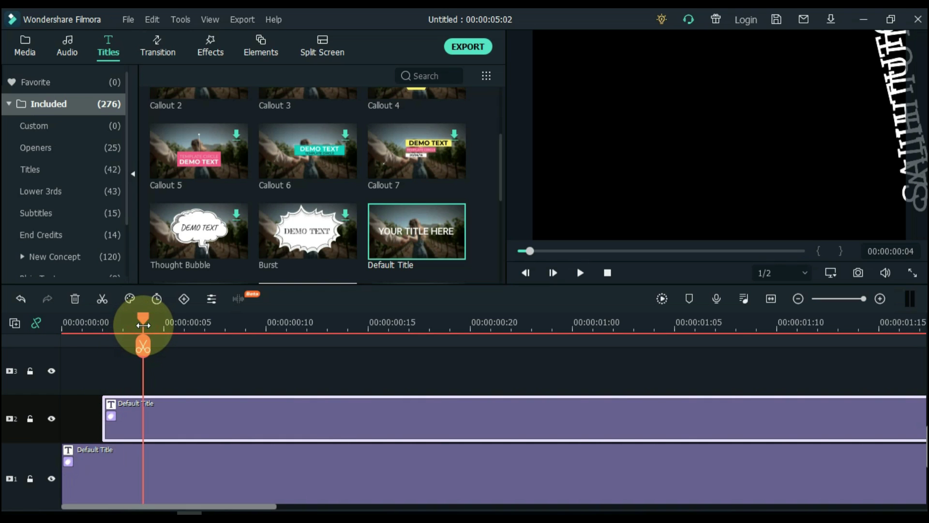
pyautogui.click(44, 355)
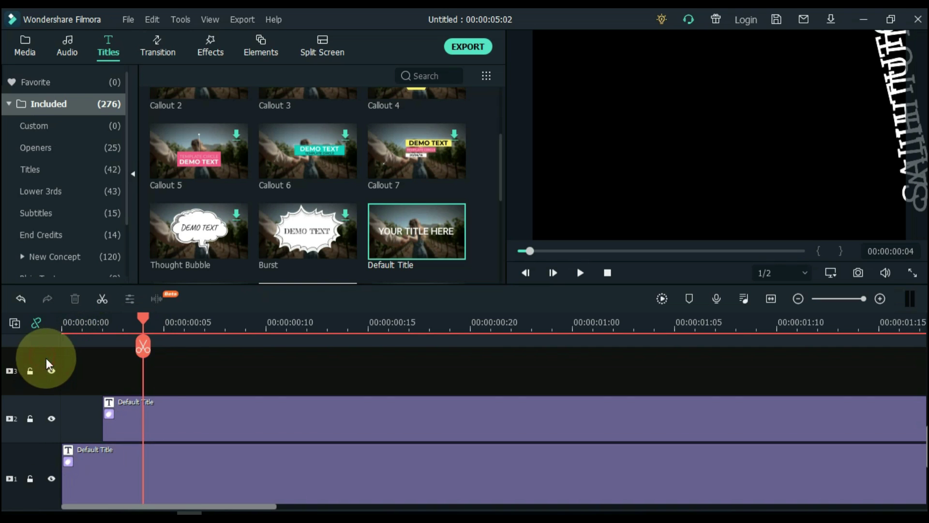
pyautogui.rightClick(161, 376)
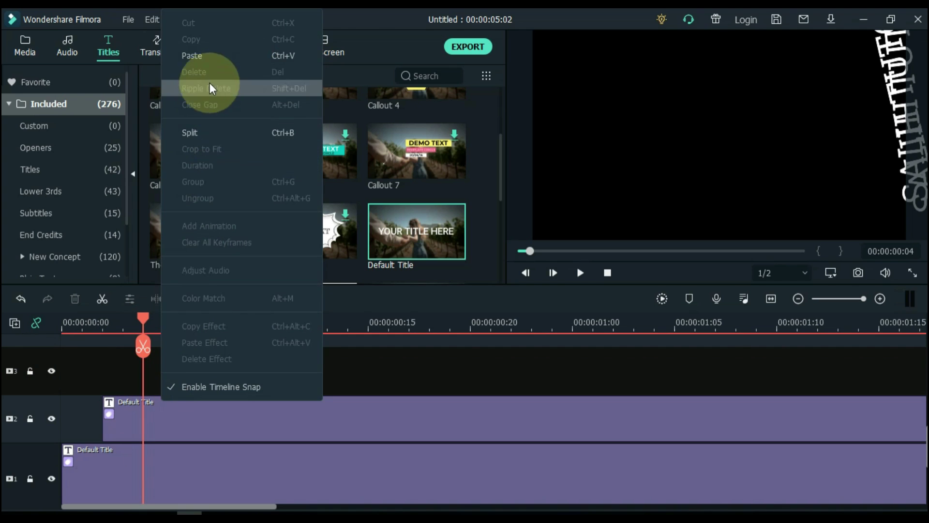
pyautogui.click(212, 58)
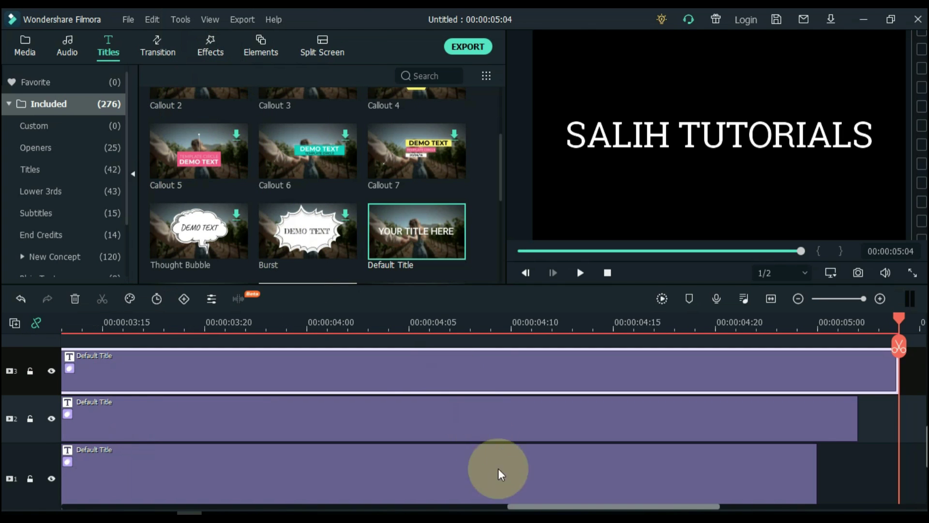
pyautogui.moveTo(531, 509); pyautogui.dragTo(42, 503)
# Step: Paste title copies onto track 4 at 00:00:00:06 and track 5 at 00:00:00:08
pyautogui.scroll(2, 65, 399)
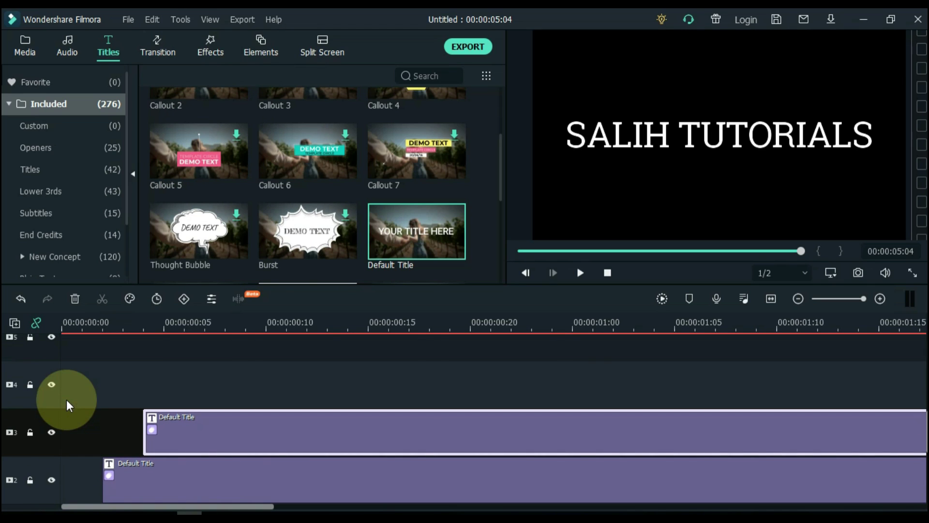
pyautogui.click(46, 370)
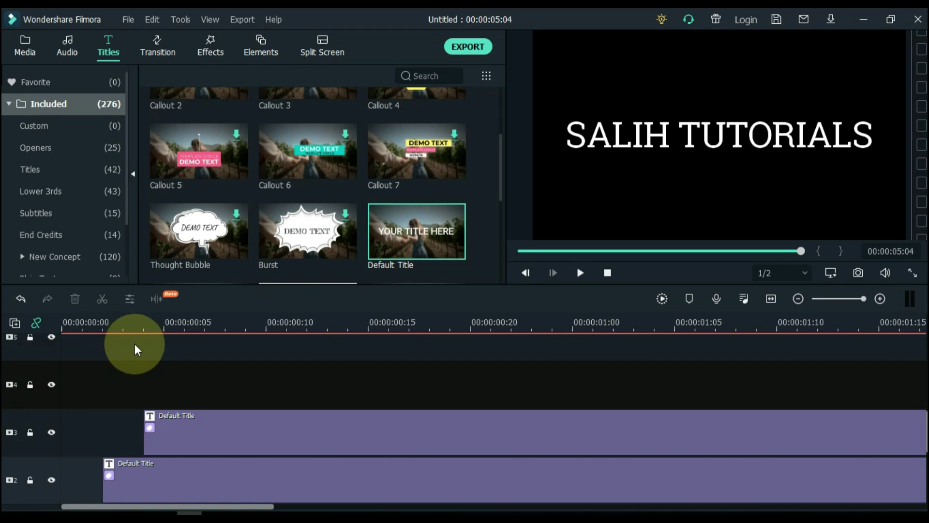
pyautogui.click(183, 324)
pyautogui.hotkey('ctrl', 'v')
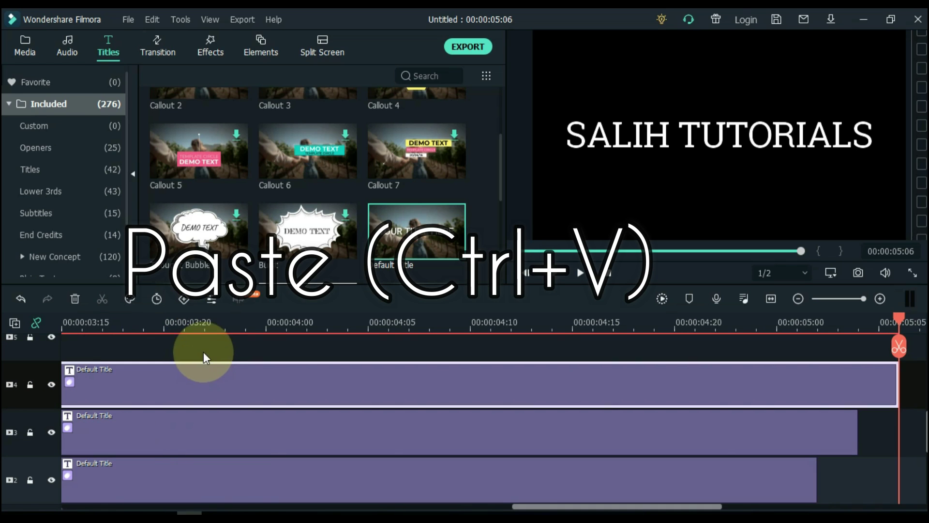
pyautogui.moveTo(554, 506); pyautogui.dragTo(82, 505)
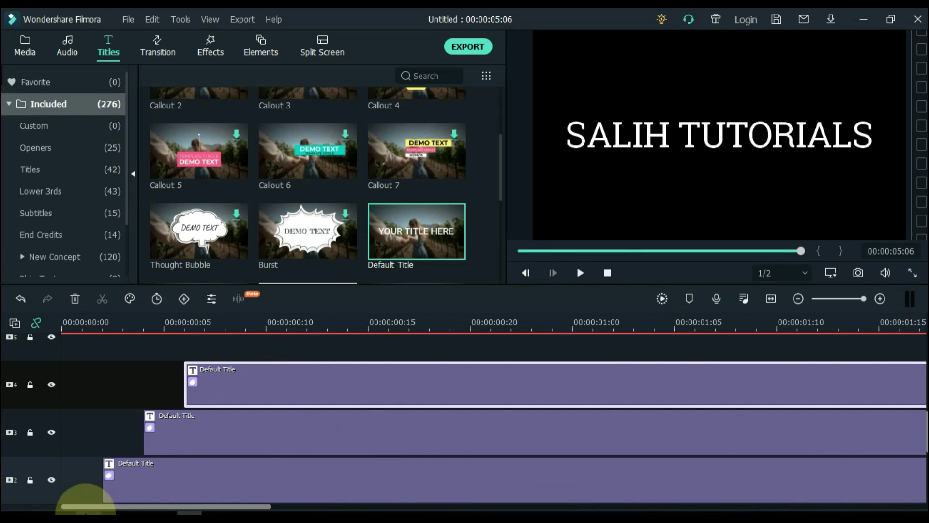
pyautogui.scroll(3, 137, 443)
pyautogui.click(225, 323)
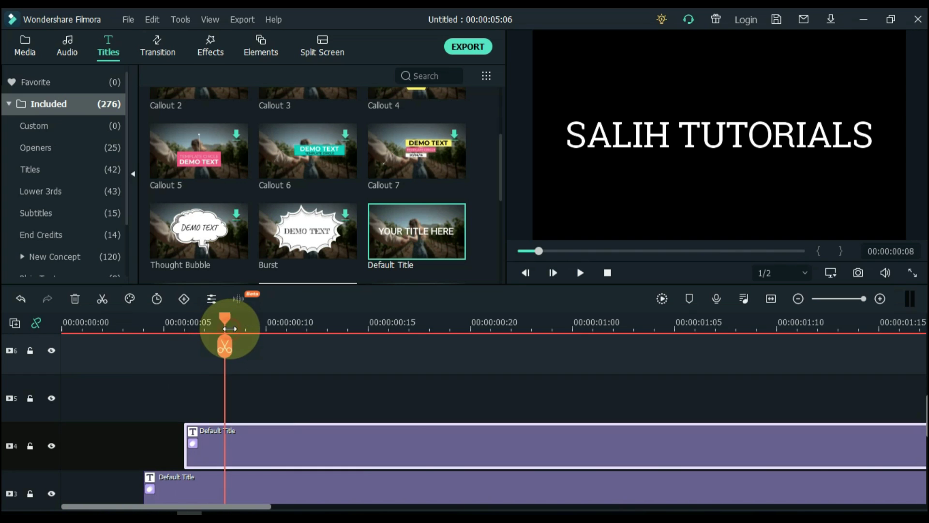
pyautogui.click(58, 397)
pyautogui.click(229, 397)
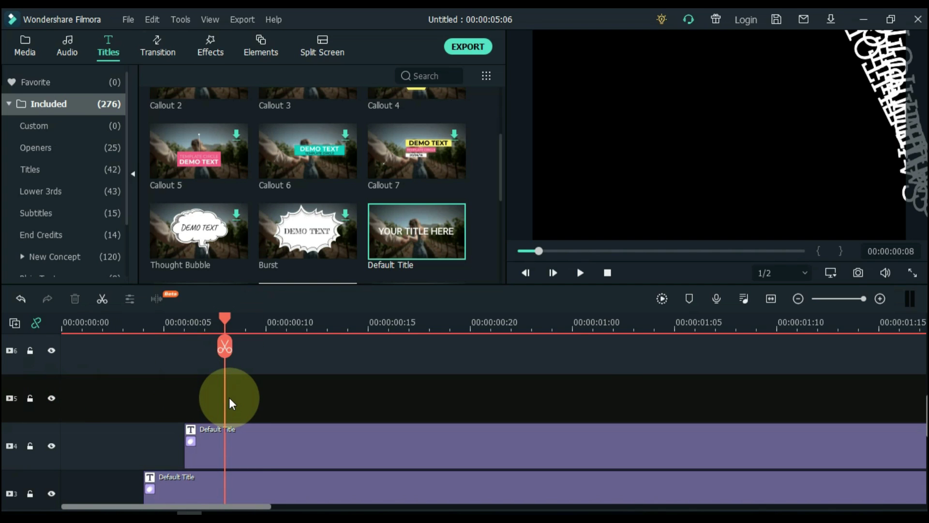
pyautogui.hotkey('ctrl', 'v')
pyautogui.moveTo(535, 505); pyautogui.dragTo(41, 511)
# Step: Paste title copies onto track 6 at 00:00:00:10 and track 7 at 00:00:00:12
pyautogui.scroll(2, 54, 426)
pyautogui.click(53, 405)
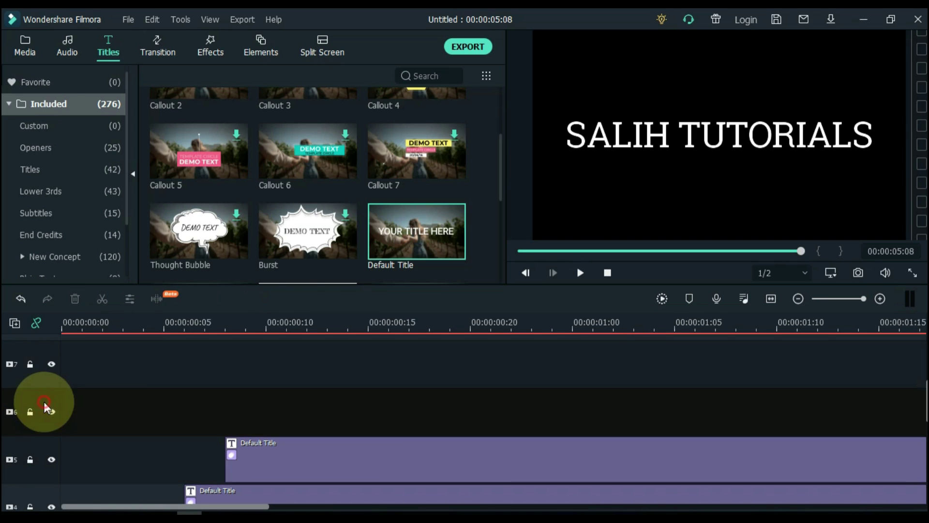
pyautogui.click(265, 324)
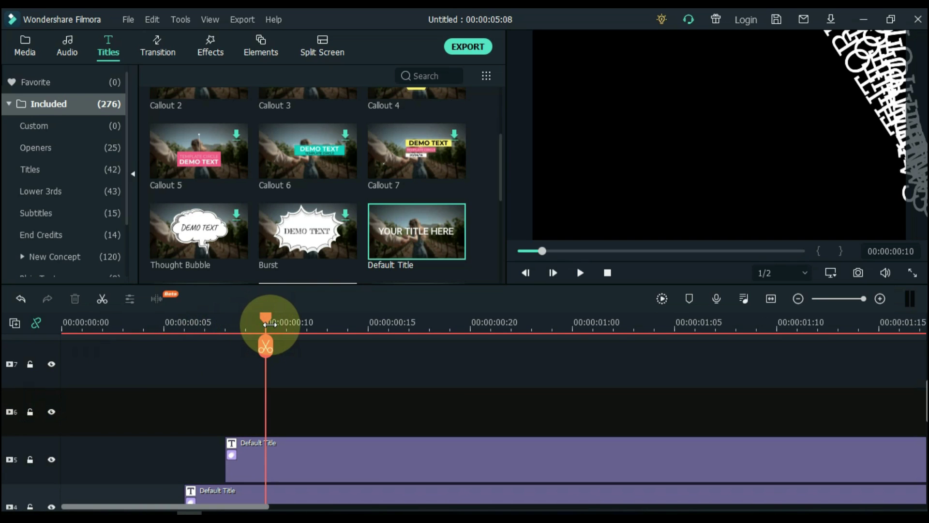
pyautogui.click(282, 395)
pyautogui.hotkey('ctrl', 'v')
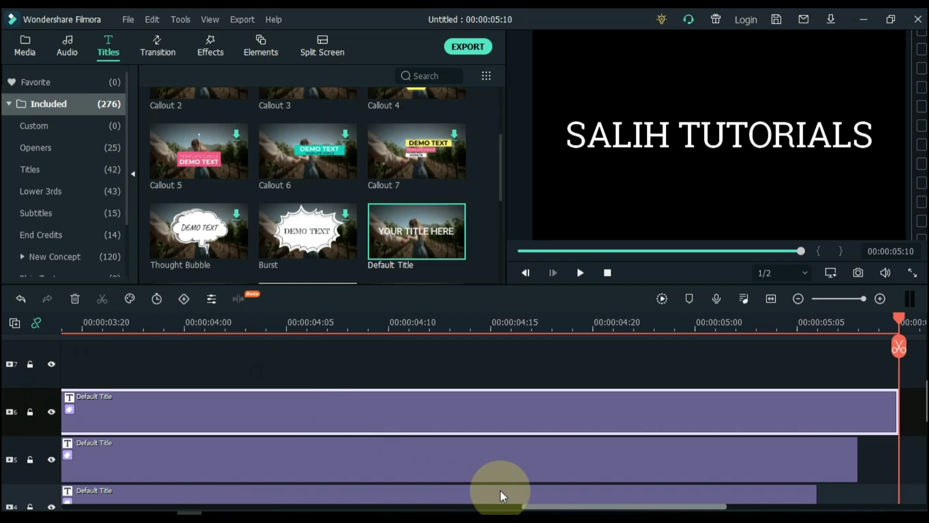
pyautogui.moveTo(468, 509); pyautogui.dragTo(69, 501)
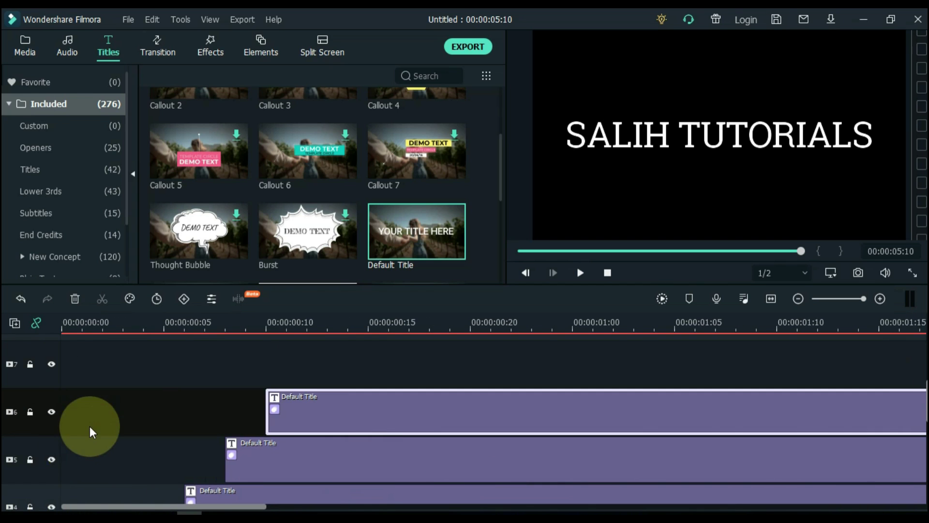
pyautogui.scroll(1, 86, 433)
pyautogui.click(46, 421)
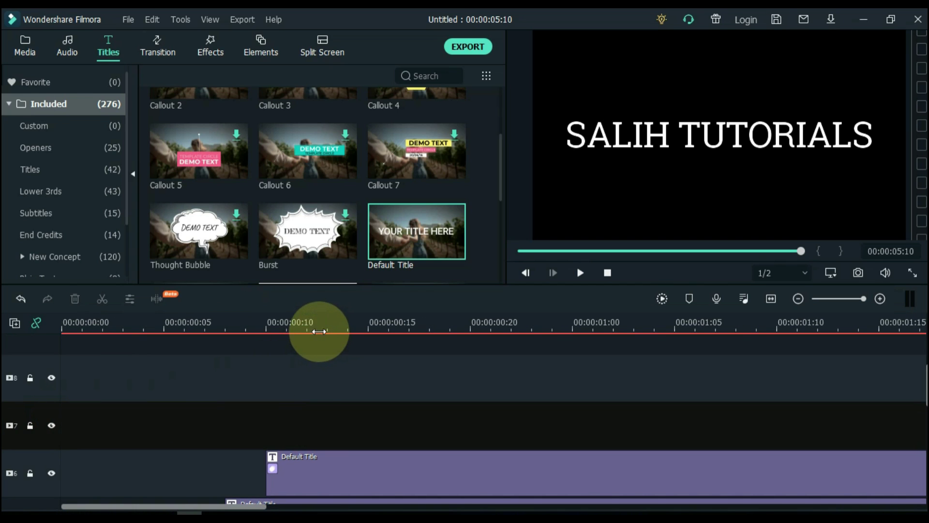
pyautogui.click(306, 323)
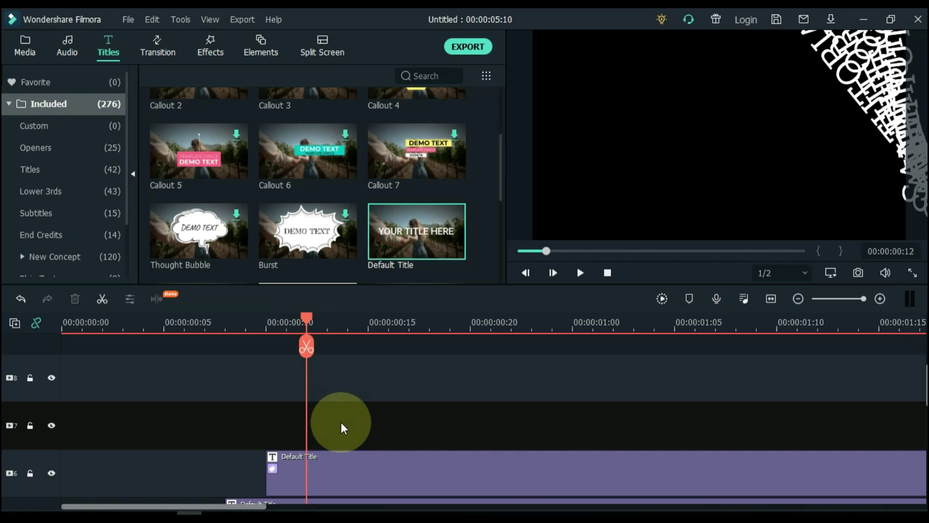
pyautogui.hotkey('ctrl', 'v')
pyautogui.moveTo(564, 504); pyautogui.dragTo(79, 504)
# Step: Paste title copies onto track 8 at 00:00:00:14 and track 9 at 00:00:00:16
pyautogui.scroll(1, 121, 447)
pyautogui.click(54, 410)
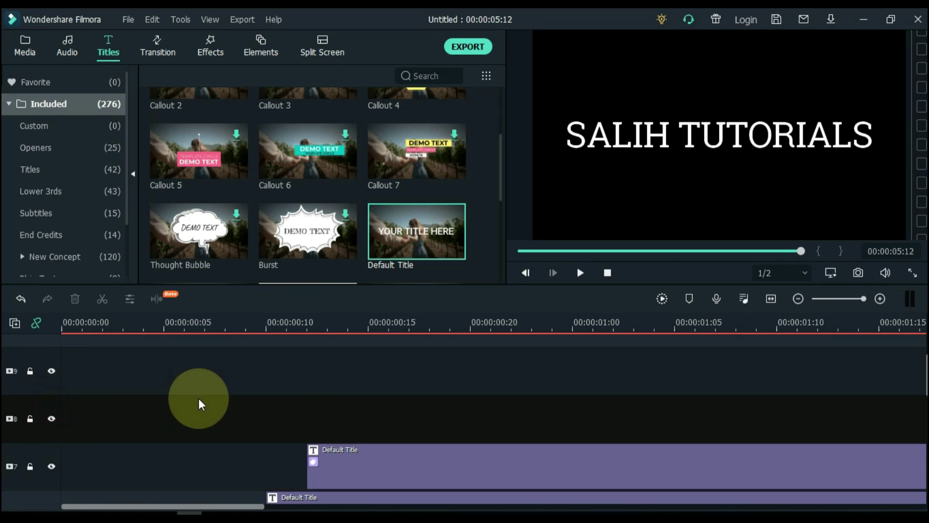
pyautogui.click(348, 324)
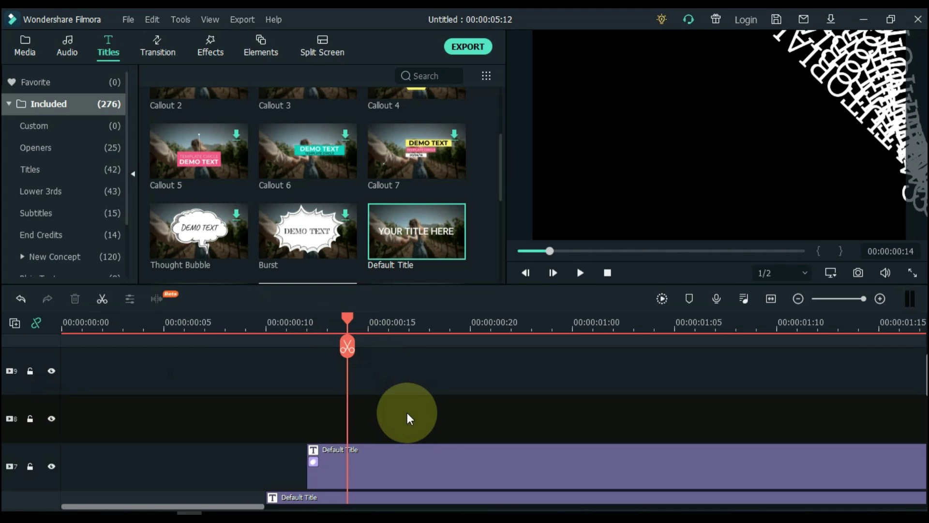
pyautogui.hotkey('ctrl', 'v')
pyautogui.moveTo(597, 504); pyautogui.dragTo(123, 503)
pyautogui.scroll(1, 150, 448)
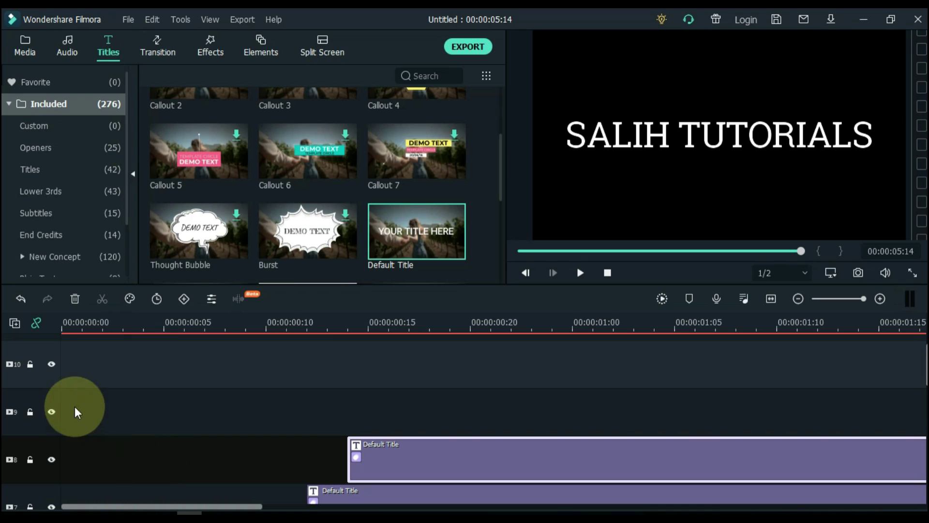
pyautogui.click(289, 383)
pyautogui.click(387, 322)
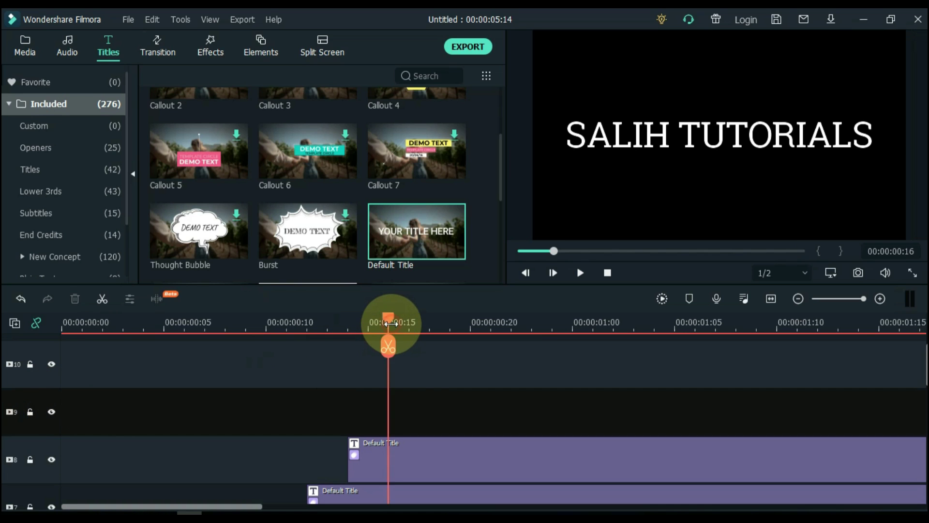
pyautogui.click(411, 406)
pyautogui.hotkey('ctrl', 'v')
pyautogui.moveTo(601, 504); pyautogui.dragTo(125, 504)
# Step: Paste the last title copy onto track 10 at 00:00:00:18 and review the stack
pyautogui.scroll(1, 116, 441)
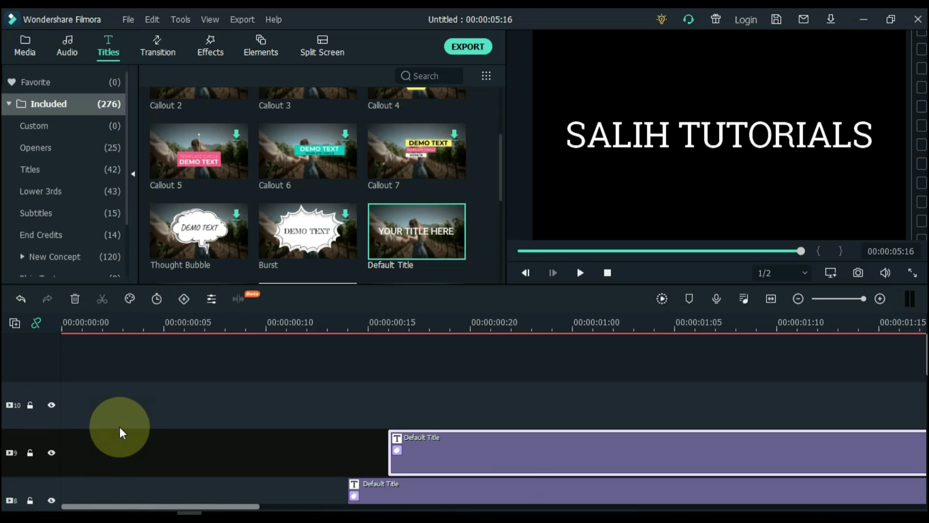
pyautogui.click(43, 391)
pyautogui.click(429, 325)
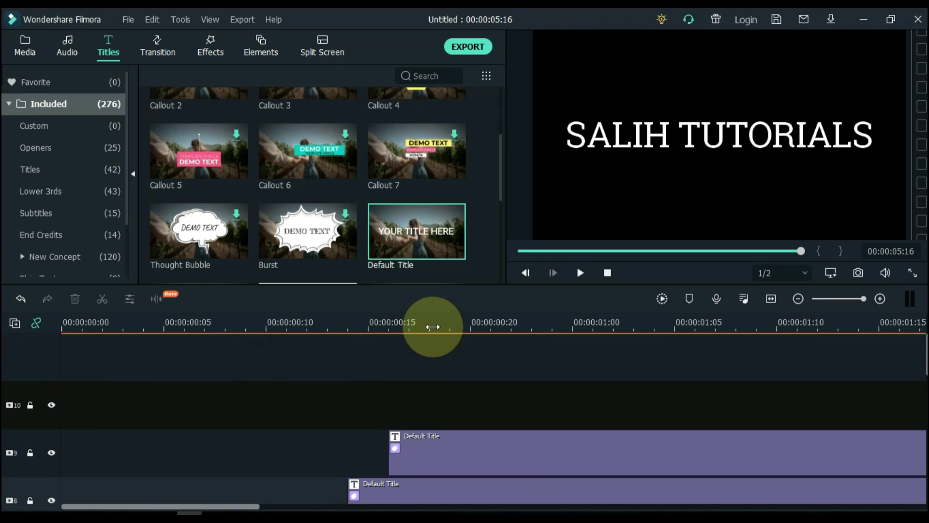
pyautogui.click(452, 413)
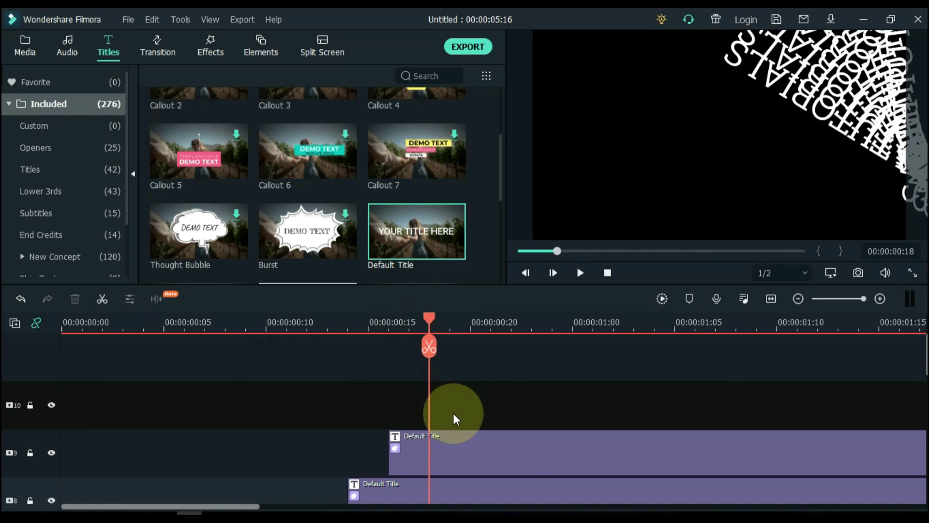
pyautogui.hotkey('ctrl', 'v')
pyautogui.moveTo(562, 504); pyautogui.dragTo(65, 507)
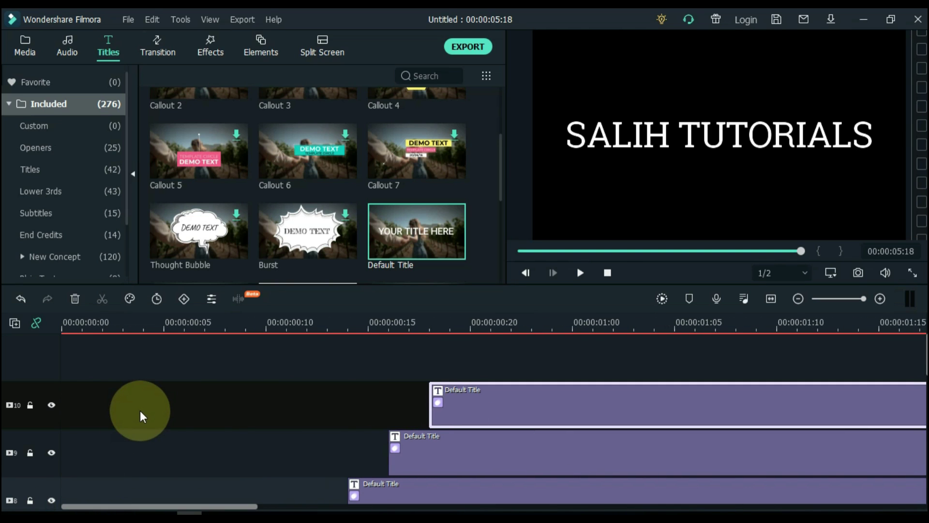
pyautogui.scroll(-3, 141, 411)
pyautogui.scroll(-6, 141, 411)
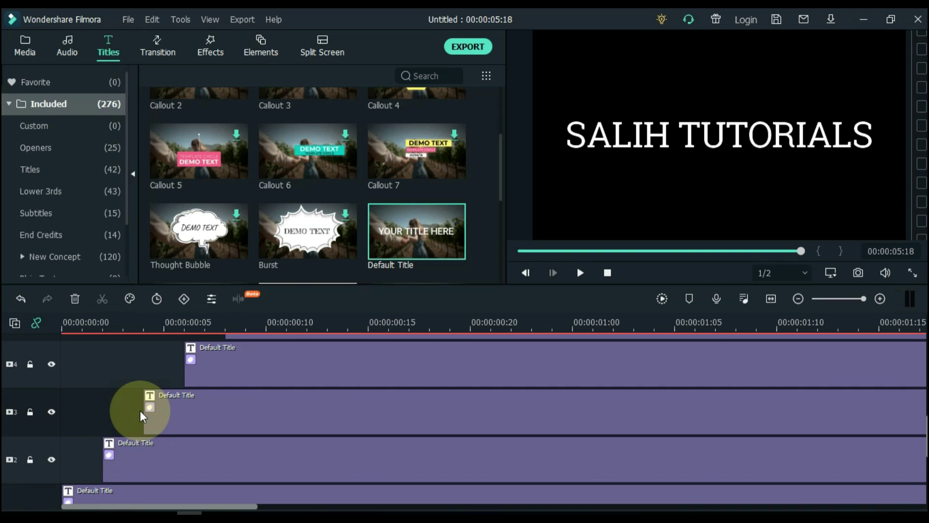
pyautogui.scroll(4, 140, 410)
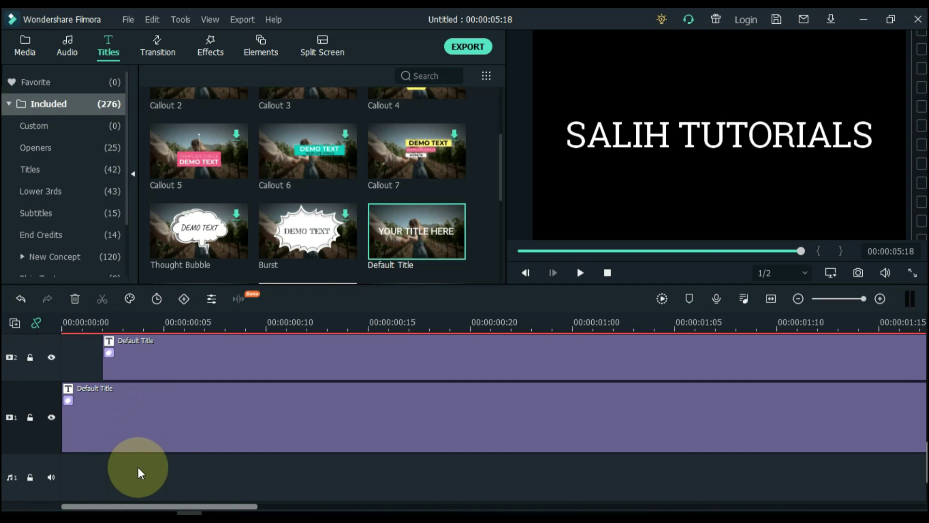
pyautogui.scroll(5, 165, 463)
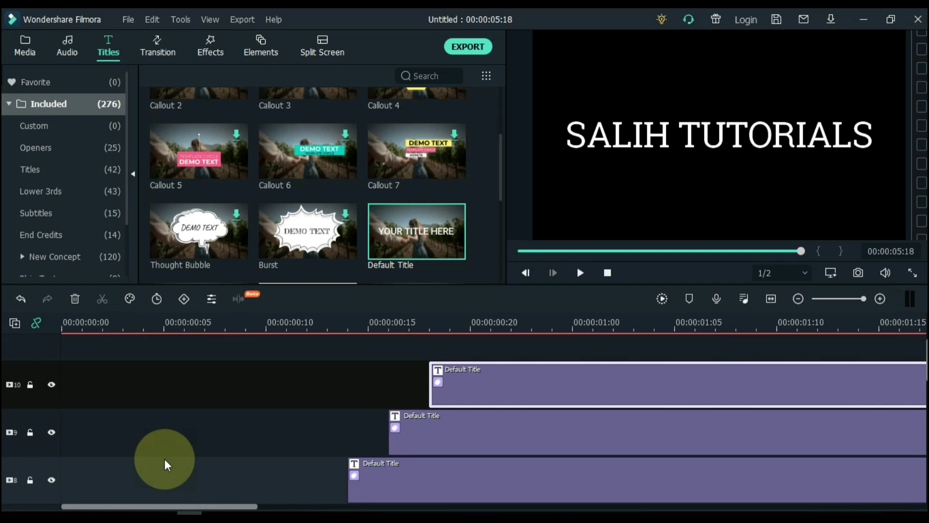
# Step: Set the top title copy's compositing opacity to 90%
pyautogui.doubleClick(473, 385)
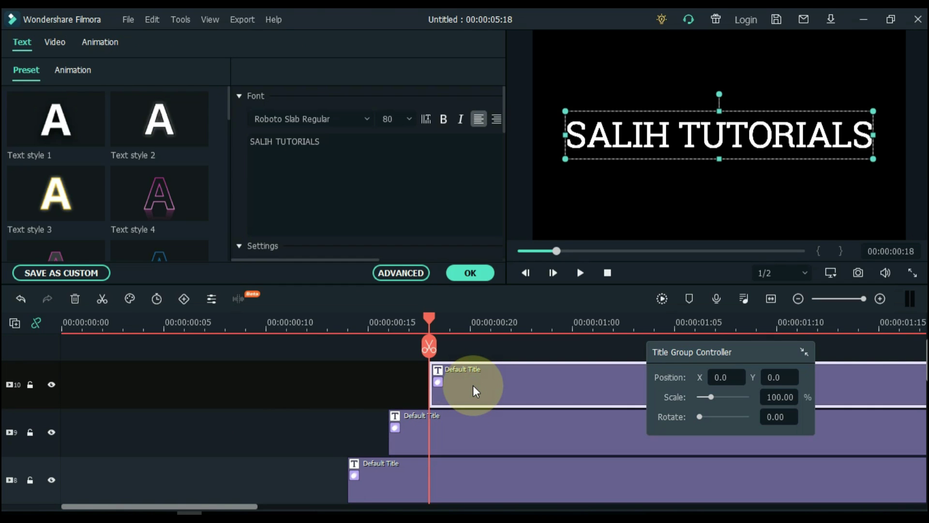
pyautogui.click(54, 42)
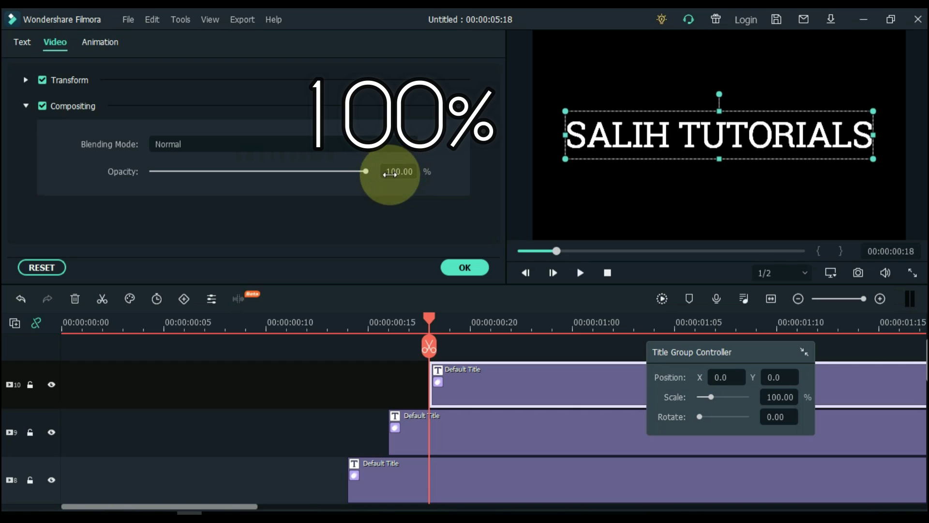
pyautogui.click(425, 434)
pyautogui.click(397, 173)
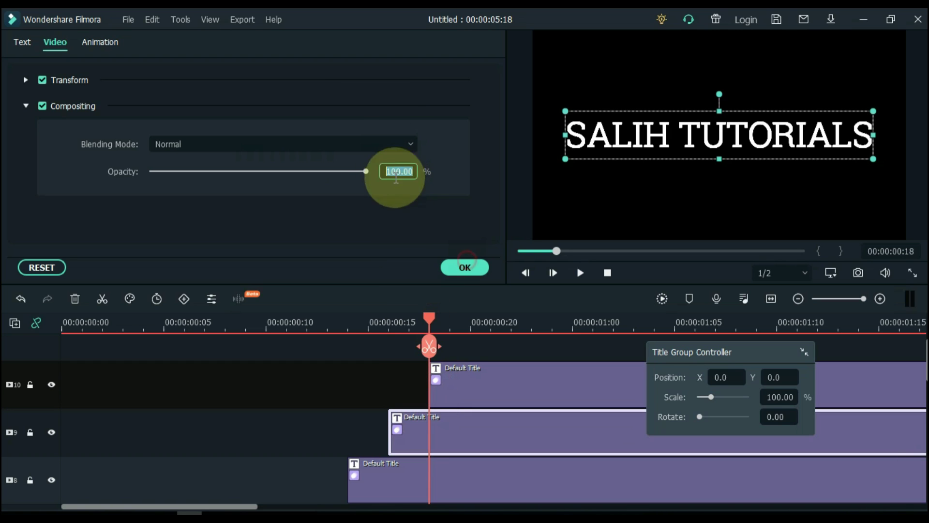
pyautogui.write('90')
pyautogui.press('Return')
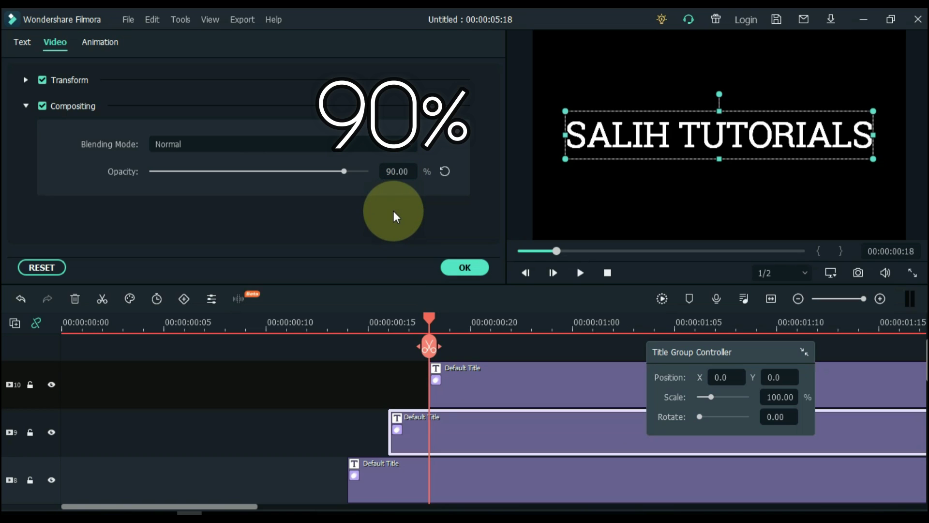
# Step: Set the title copies on tracks 8 and 7 to 80% and 70% opacity
pyautogui.scroll(-1, 426, 400)
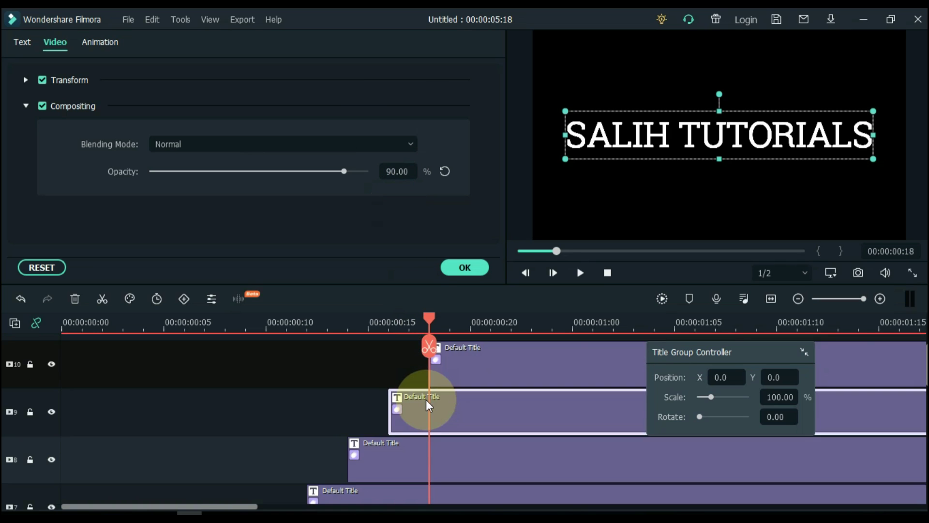
pyautogui.scroll(-2, 426, 399)
pyautogui.click(423, 405)
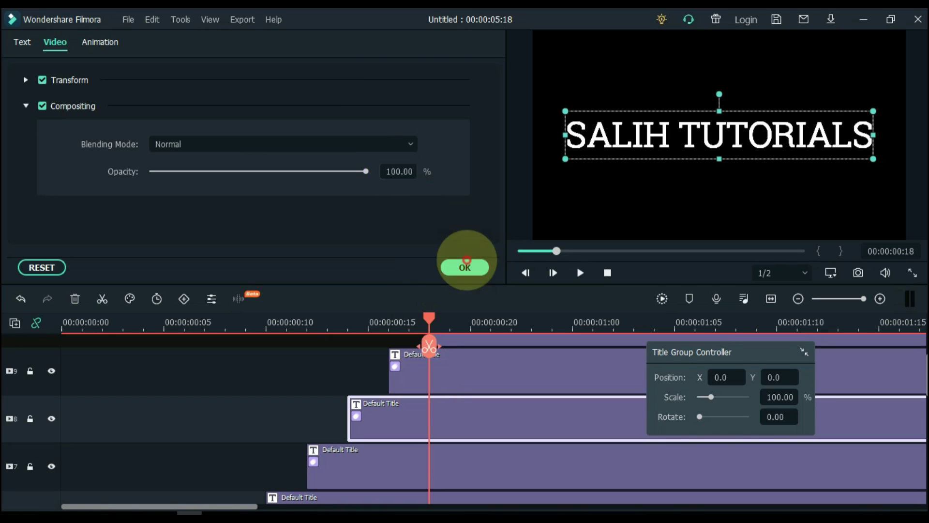
pyautogui.doubleClick(398, 171)
pyautogui.write('80')
pyautogui.press('Return')
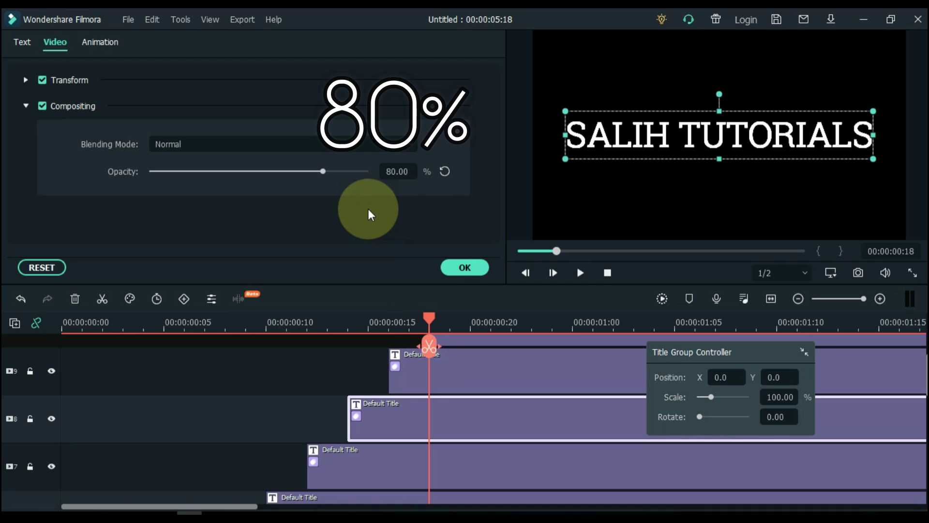
pyautogui.scroll(-3, 388, 405)
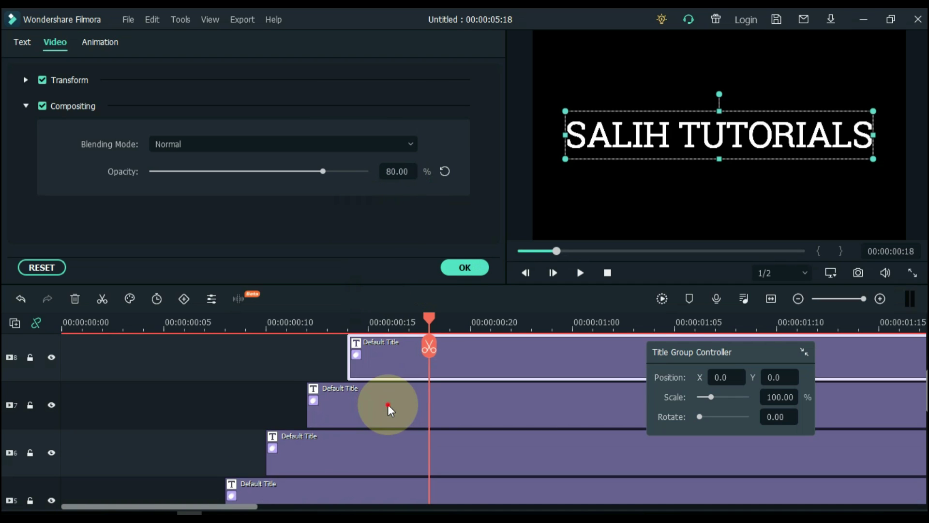
pyautogui.click(387, 404)
pyautogui.doubleClick(397, 170)
pyautogui.write('70')
pyautogui.press('Return')
# Step: Set the title copies on tracks 6 and 5 to 60% and 50% opacity
pyautogui.scroll(-2, 397, 387)
pyautogui.scroll(-1, 398, 387)
pyautogui.click(398, 385)
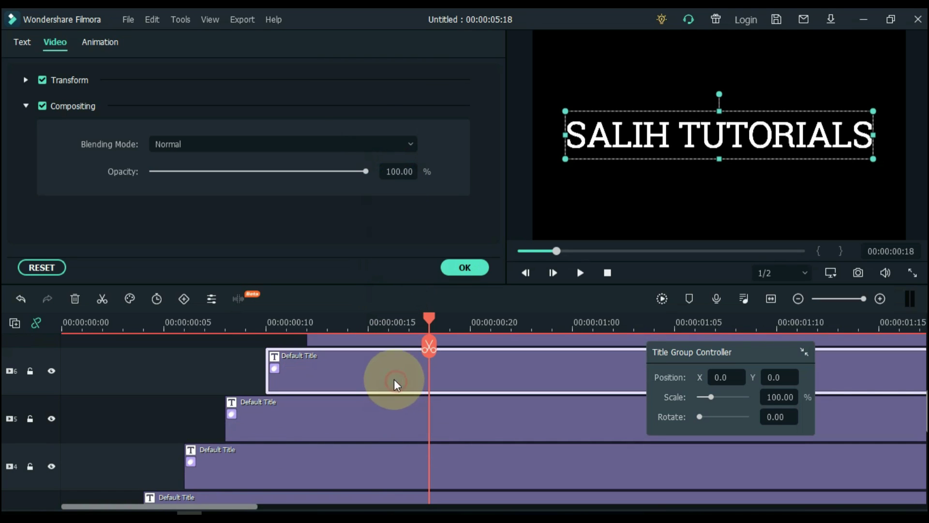
pyautogui.doubleClick(397, 171)
pyautogui.write('60')
pyautogui.press('Return')
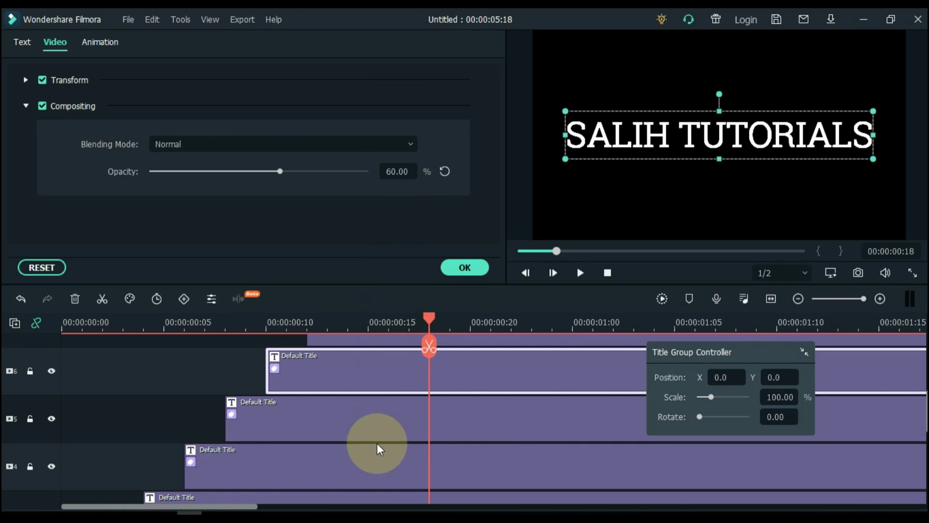
pyautogui.click(380, 430)
pyautogui.doubleClick(400, 172)
pyautogui.write('50')
pyautogui.press('Return')
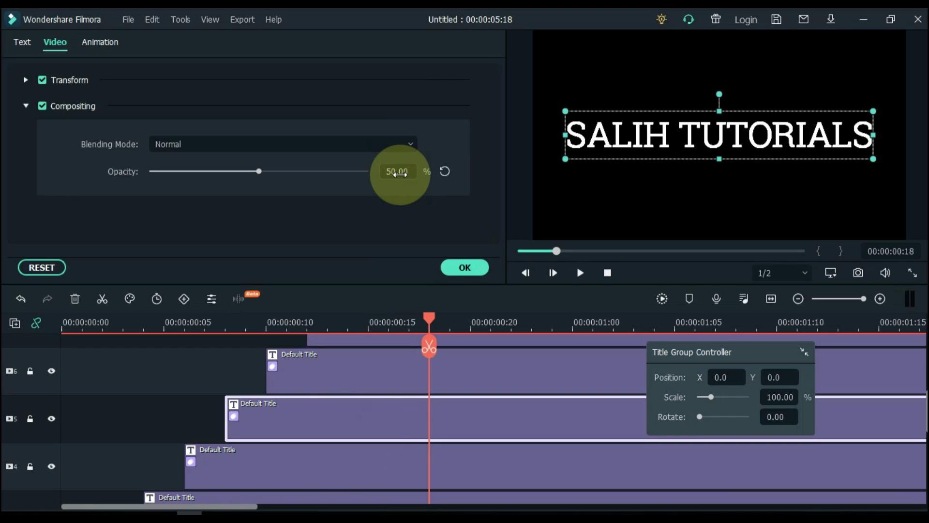
# Step: Set the title copies on tracks 4 and 3 to 40% and 30% opacity
pyautogui.click(325, 461)
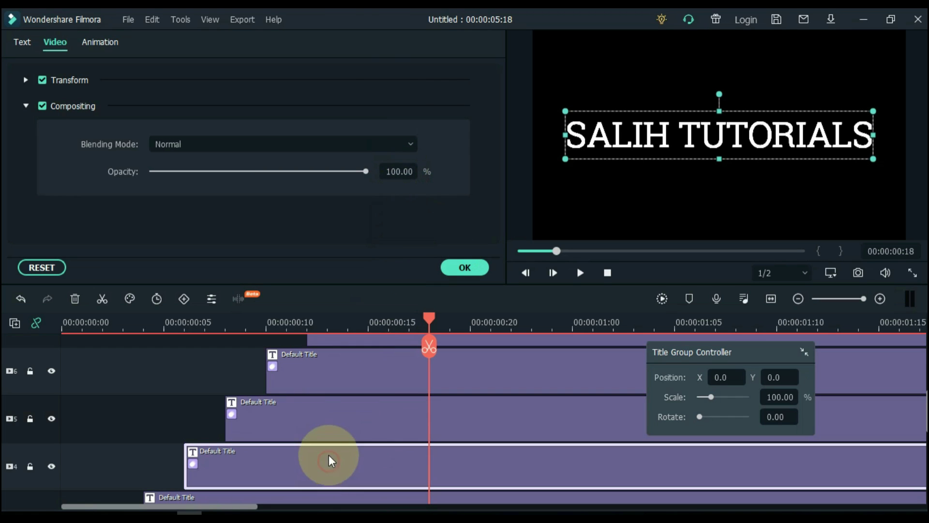
pyautogui.doubleClick(397, 173)
pyautogui.write('40')
pyautogui.press('Return')
pyautogui.scroll(-2, 392, 416)
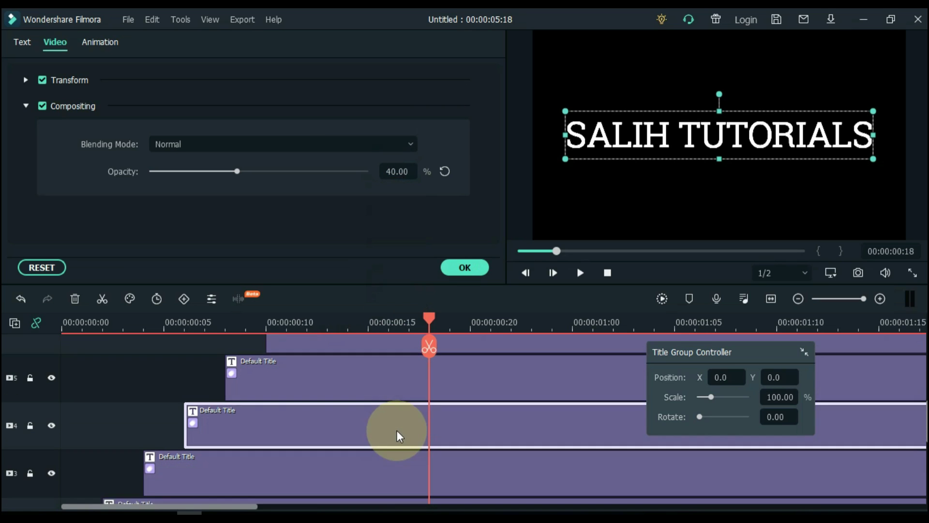
pyautogui.click(391, 452)
pyautogui.doubleClick(395, 171)
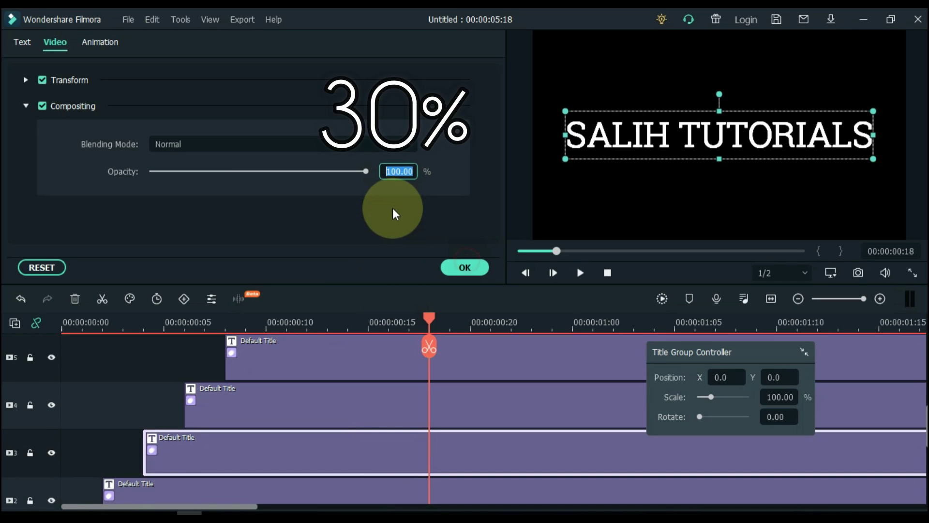
pyautogui.write('30')
pyautogui.press('Return')
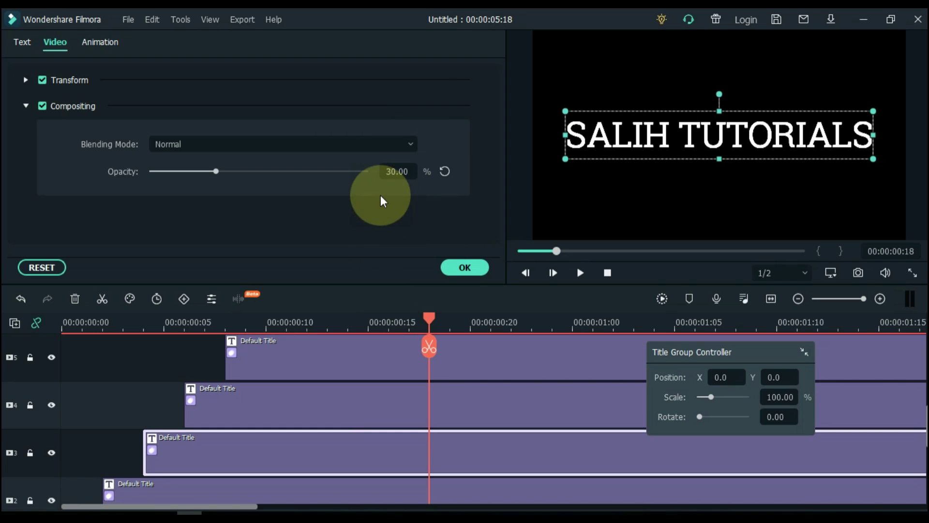
# Step: Set the title copies on tracks 2 and 1 to 20% and 10% opacity
pyautogui.scroll(-2, 345, 405)
pyautogui.click(341, 435)
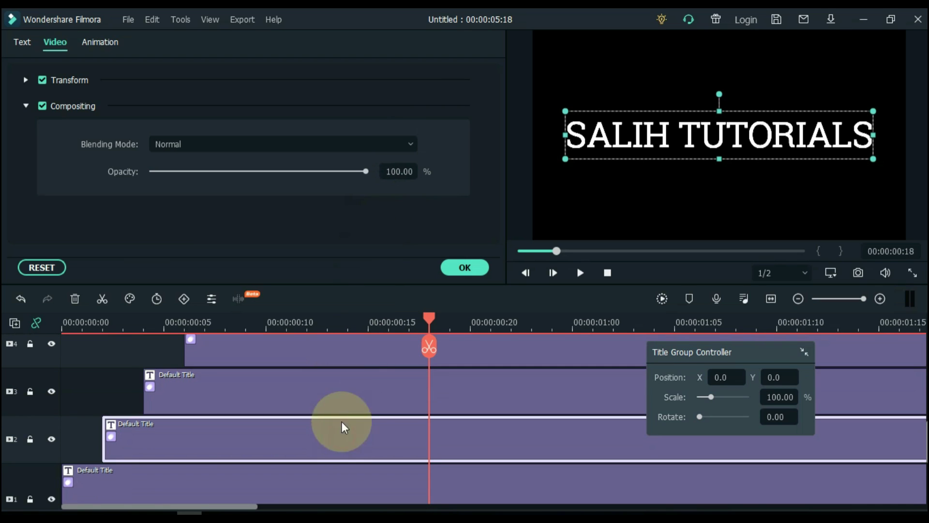
pyautogui.doubleClick(400, 171)
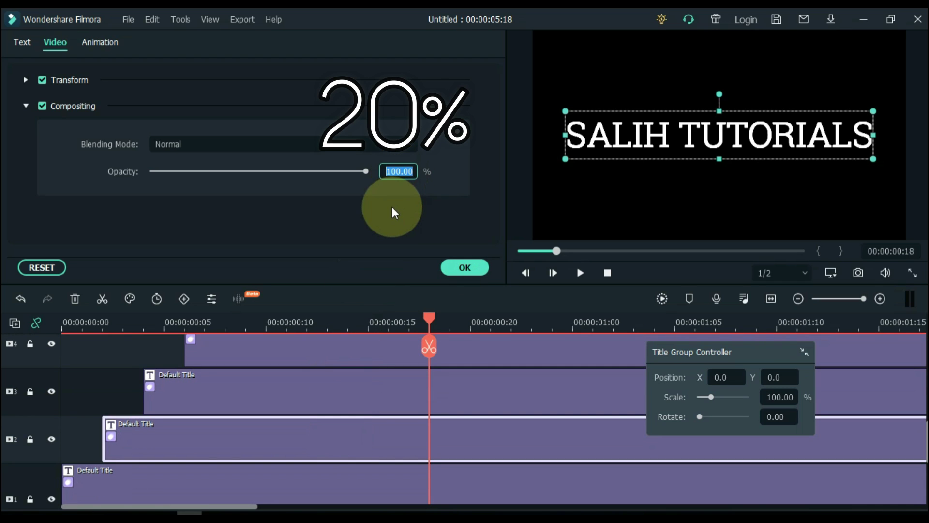
pyautogui.write('20')
pyautogui.press('Return')
pyautogui.scroll(-4, 370, 393)
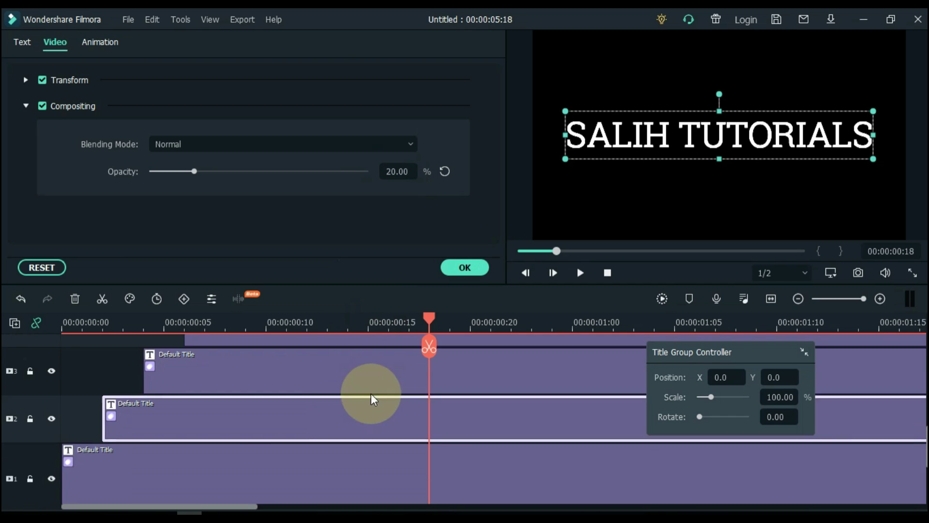
pyautogui.click(373, 375)
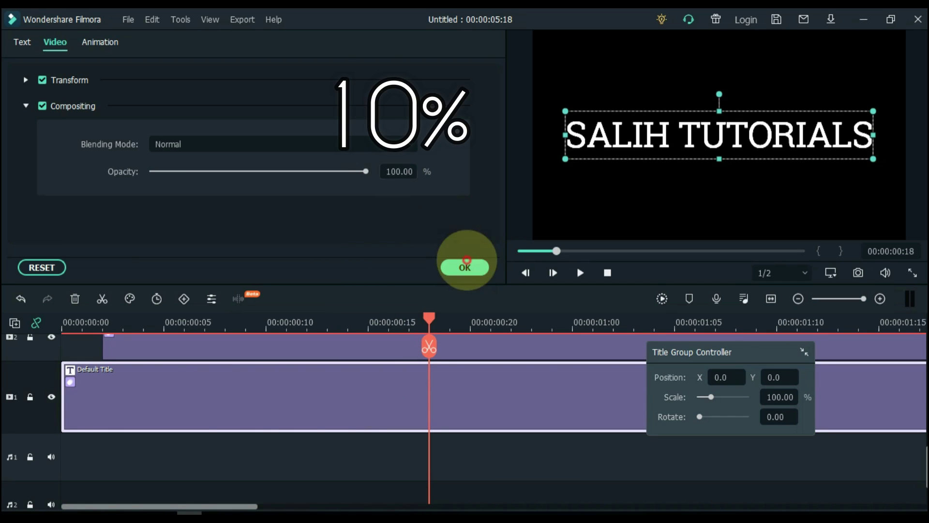
pyautogui.doubleClick(400, 171)
pyautogui.write('10')
pyautogui.press('Return')
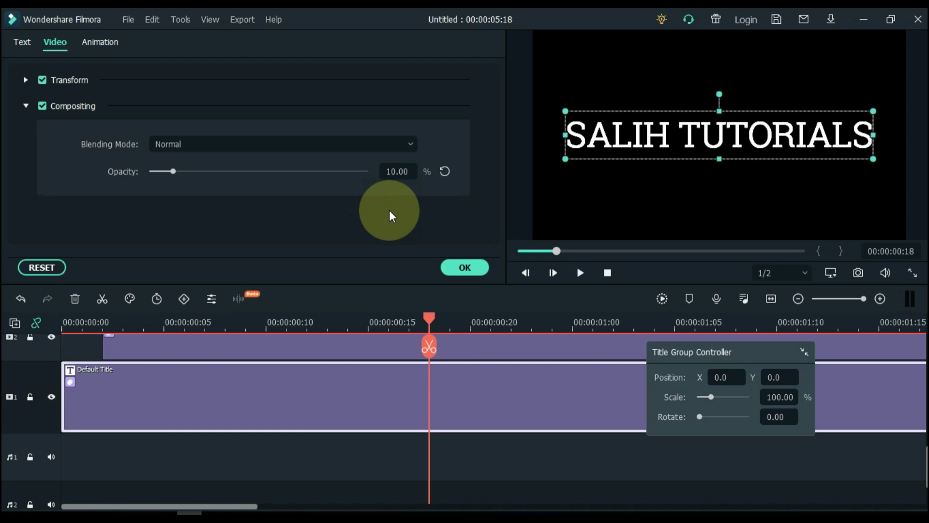
# Step: Apply the opacity edits, fit the timeline, and preview the cascading titles from the start
pyautogui.click(463, 267)
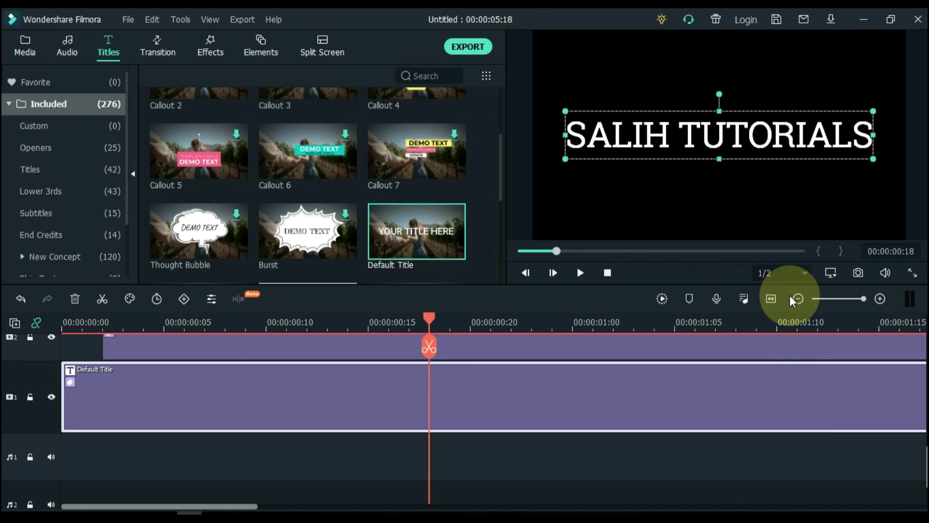
pyautogui.click(772, 297)
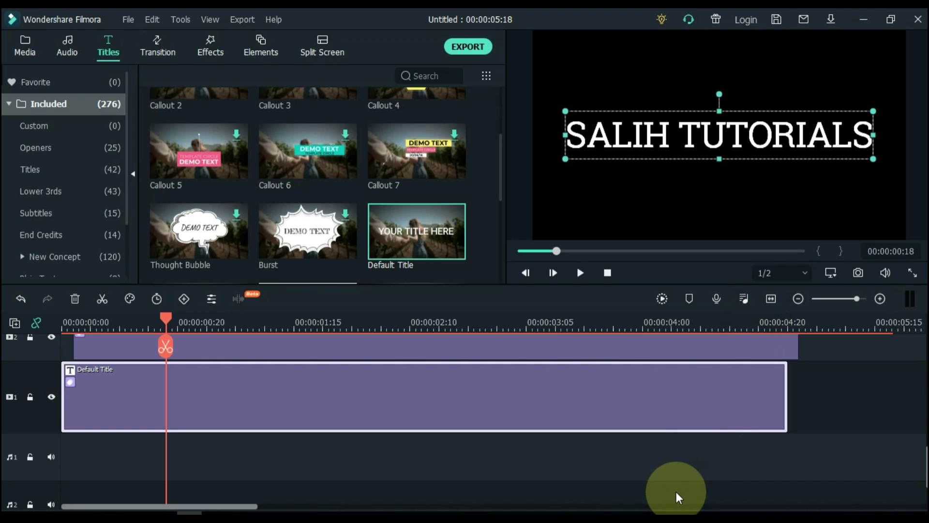
pyautogui.press('Home')
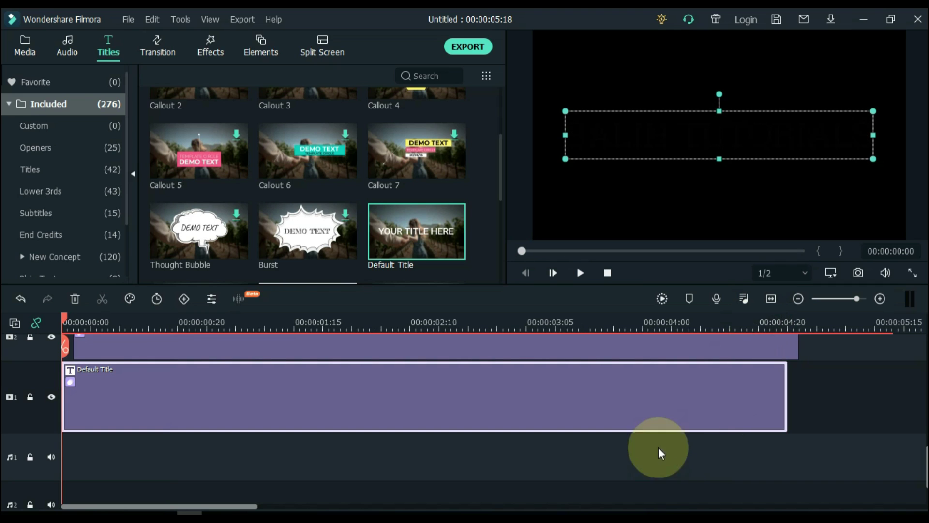
pyautogui.click(580, 272)
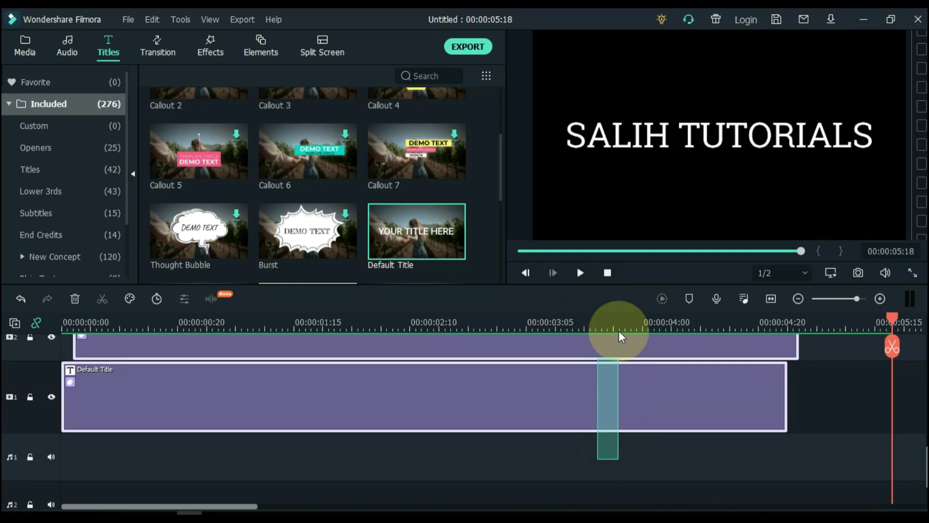
# Step: Move the bottom title copy from track 1 up to track 2, leaving track 1 empty
pyautogui.scroll(8, 618, 344)
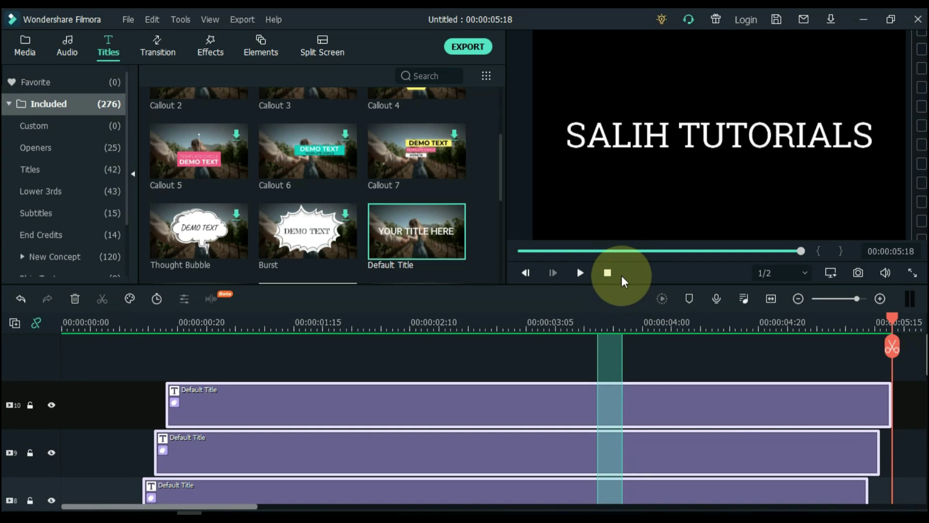
pyautogui.scroll(-7, 469, 437)
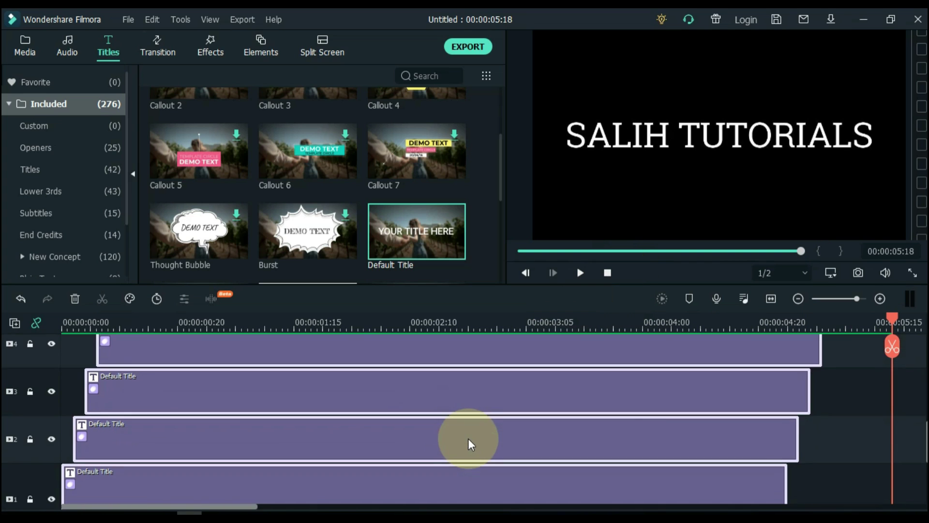
pyautogui.scroll(-5, 468, 438)
pyautogui.scroll(1, 131, 412)
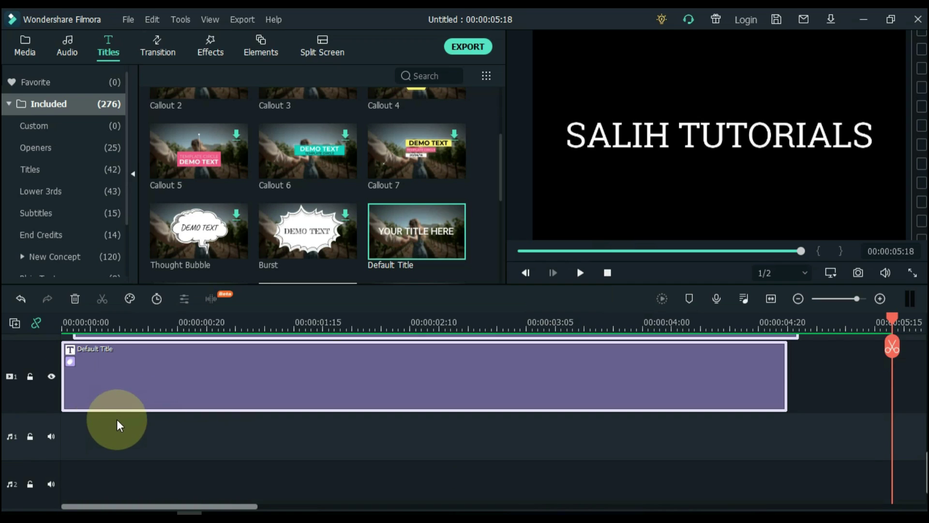
pyautogui.scroll(1, 92, 424)
pyautogui.moveTo(98, 412); pyautogui.dragTo(92, 357)
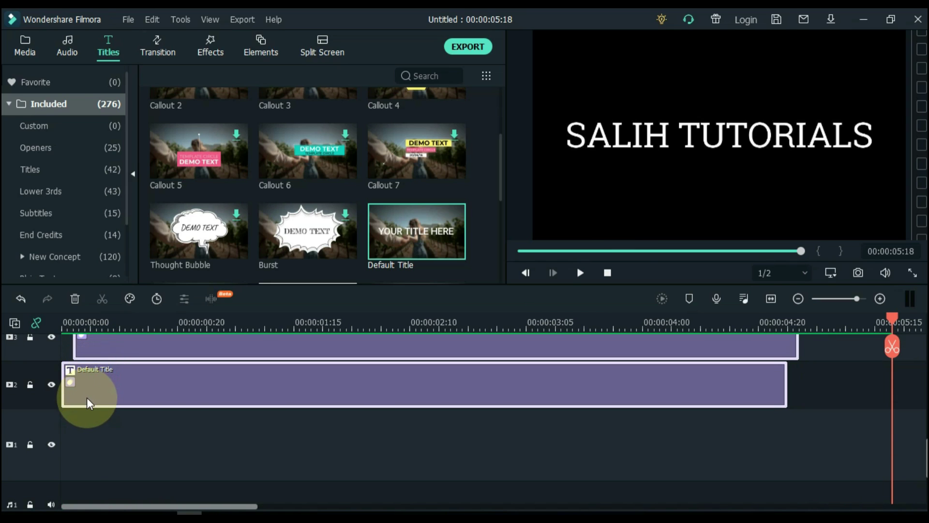
pyautogui.click(86, 455)
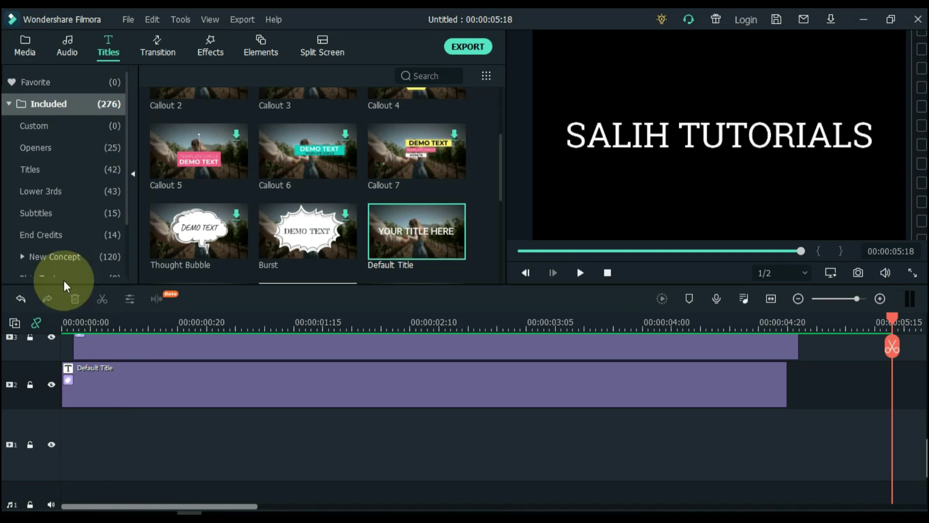
pyautogui.click(24, 48)
# Step: Put the video clip on track 1 at 1920 x 1080 30fps and split it at 00:00:05:21
pyautogui.moveTo(179, 138); pyautogui.dragTo(50, 452)
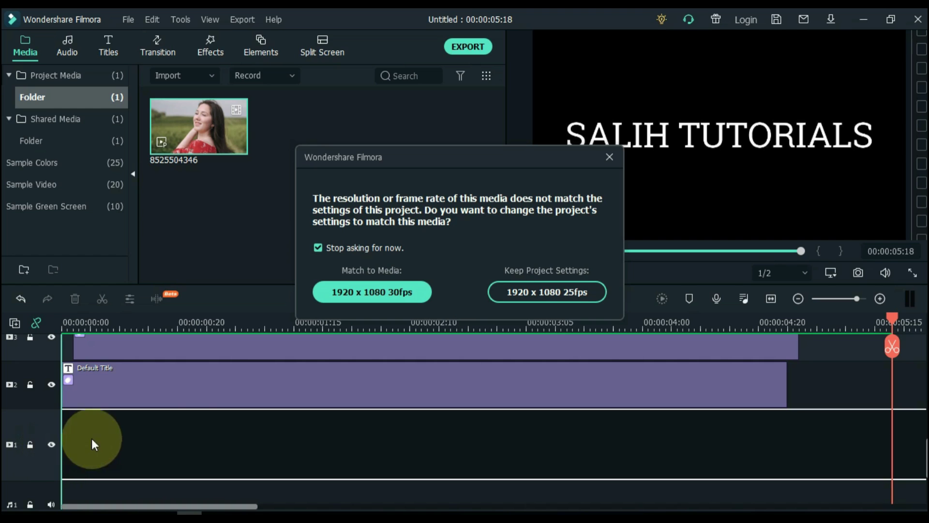
pyautogui.click(347, 294)
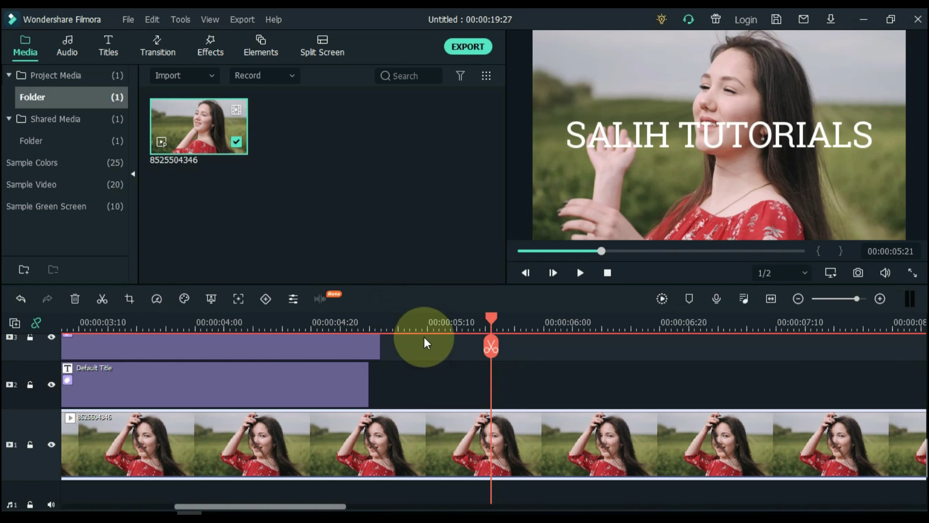
pyautogui.click(490, 356)
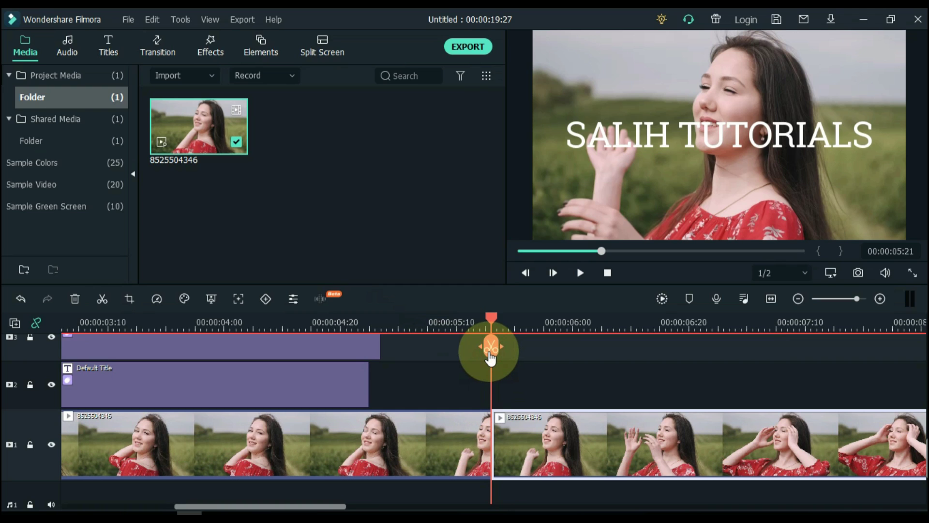